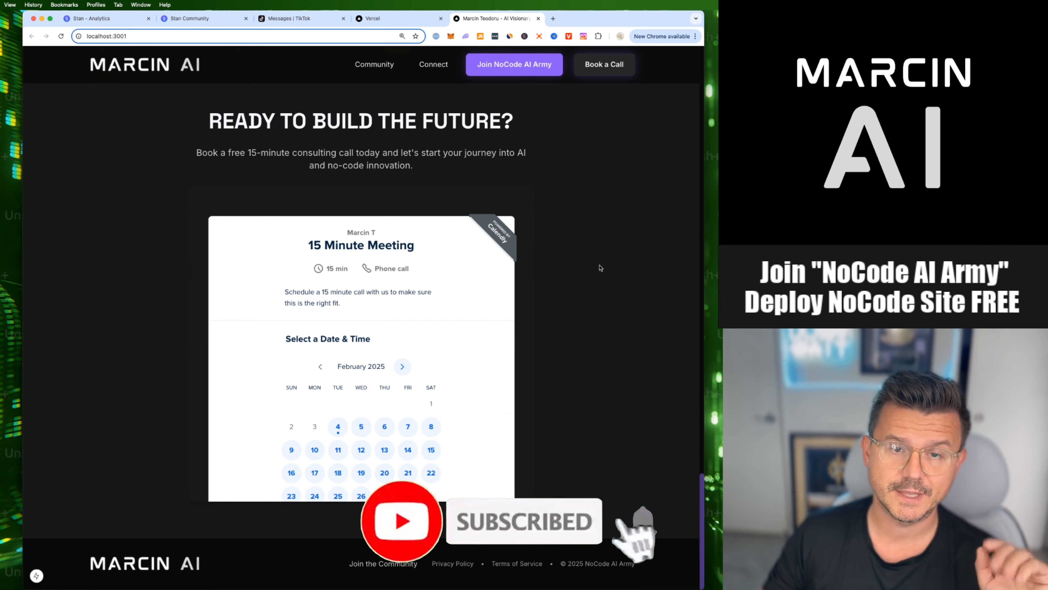
- Switch to the Vercel dashboard and start adding a new project
{"action": "scroll", "coordinate": [601, 268], "scroll_direction": "up", "scroll_amount": 20}
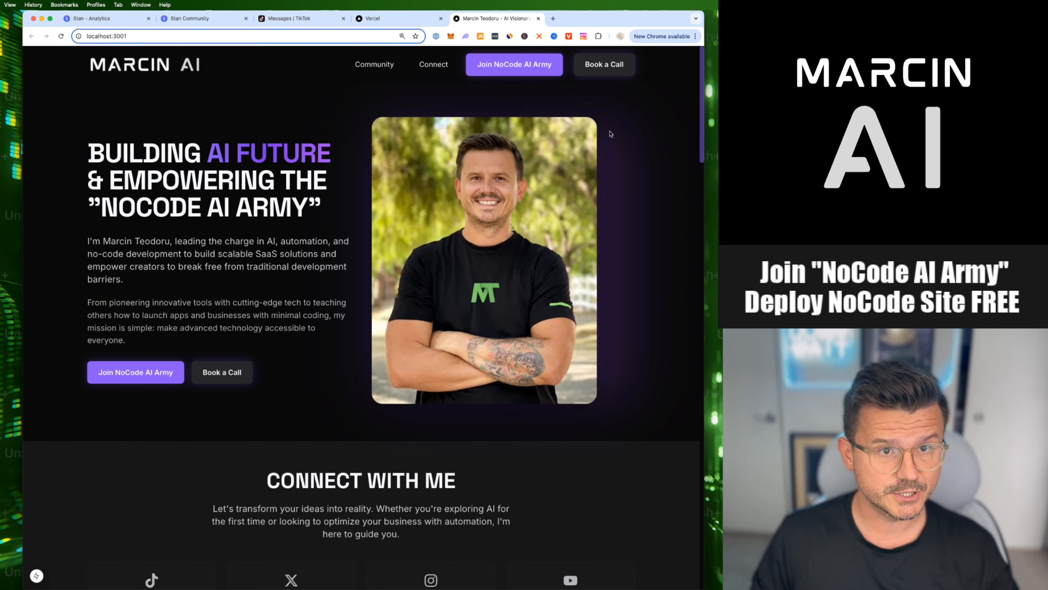
{"action": "left_click", "coordinate": [393, 20]}
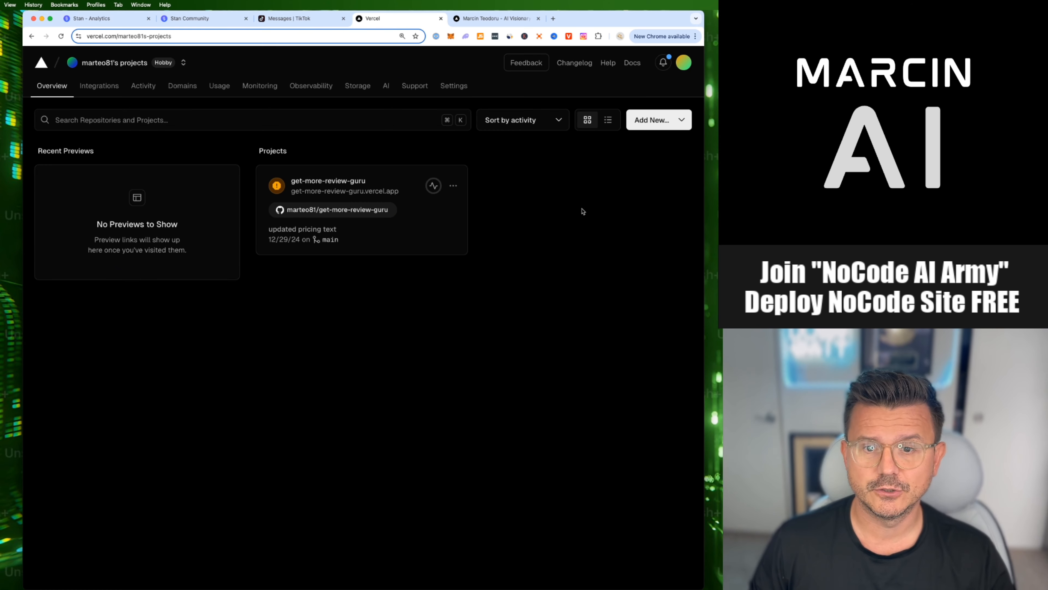
{"action": "left_click", "coordinate": [652, 120]}
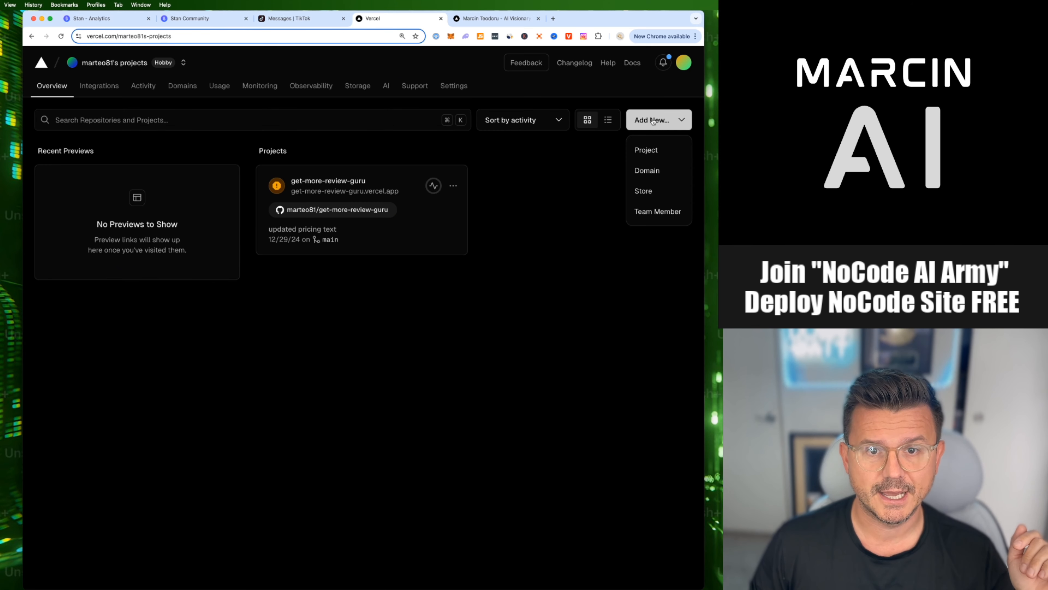
{"action": "left_click", "coordinate": [648, 149]}
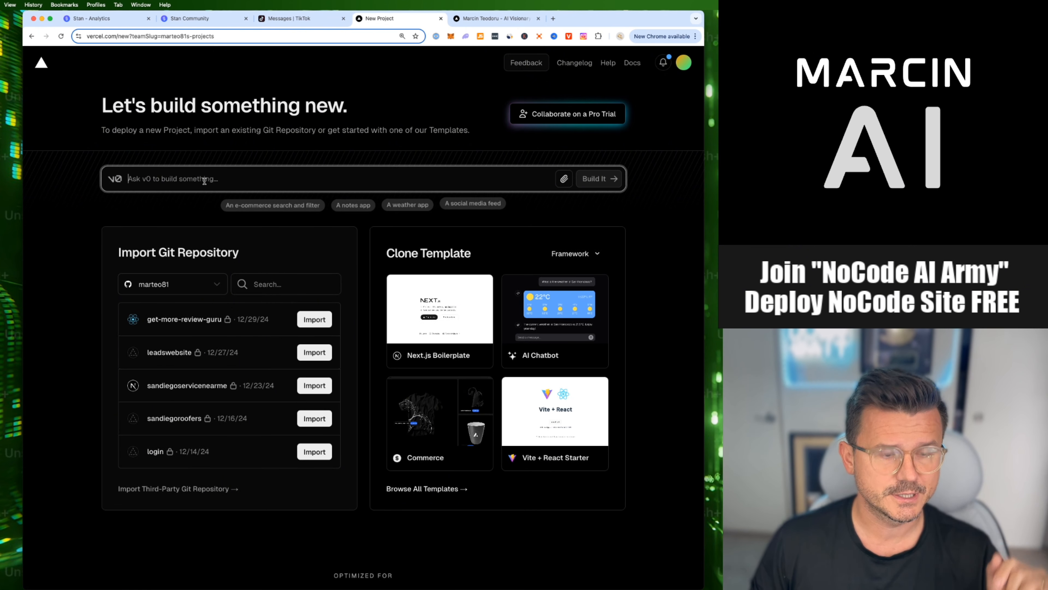
- Enter "Maricn Ai Website" as the v0 prompt and open GitHub in a new browser tab
{"action": "type", "text": "Maricn Ai Website"}
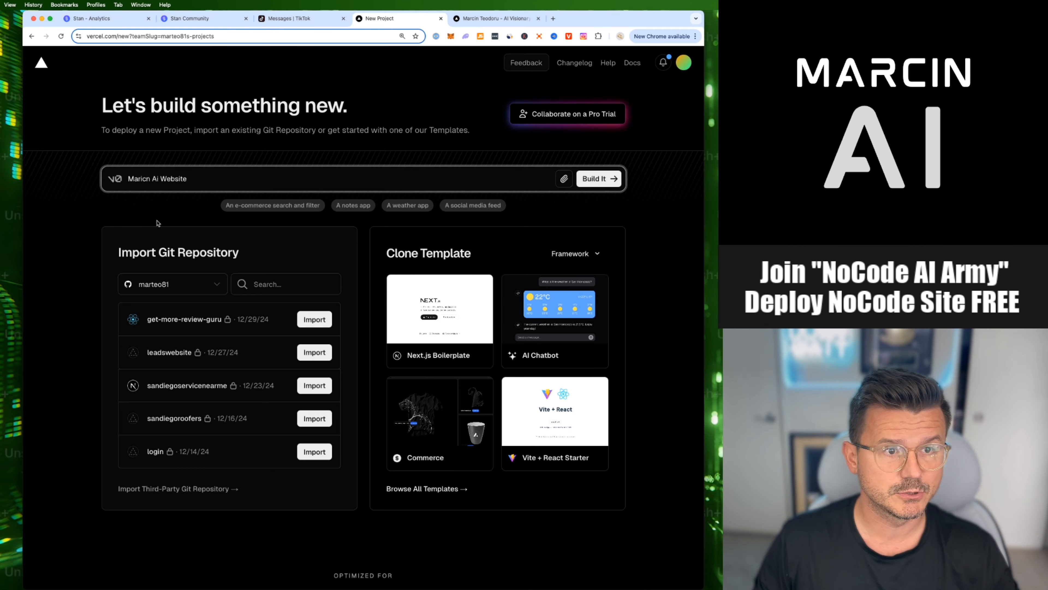
{"action": "left_click", "coordinate": [95, 216]}
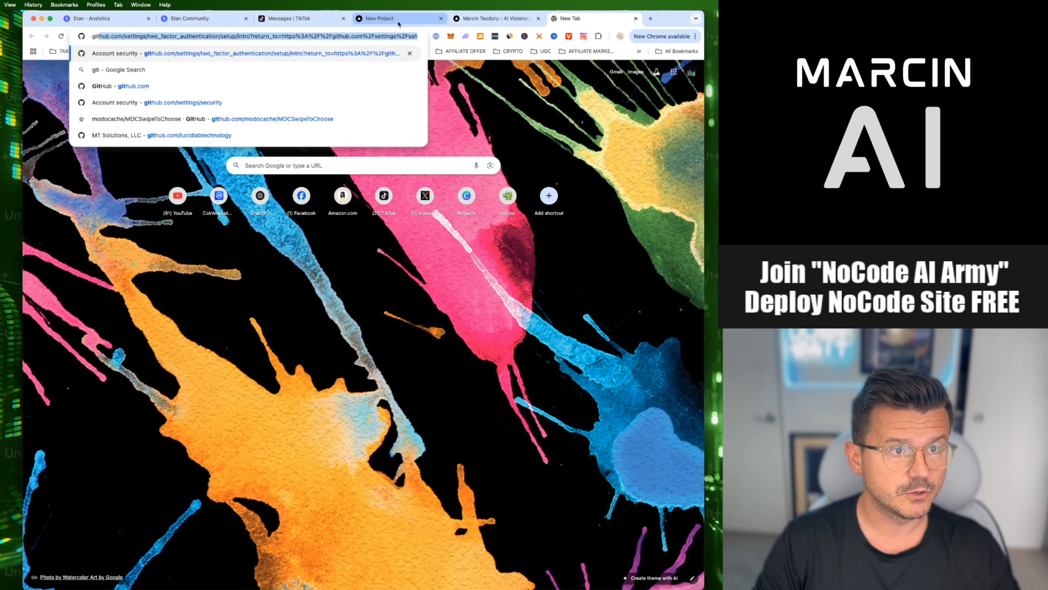
{"action": "key", "text": "Return"}
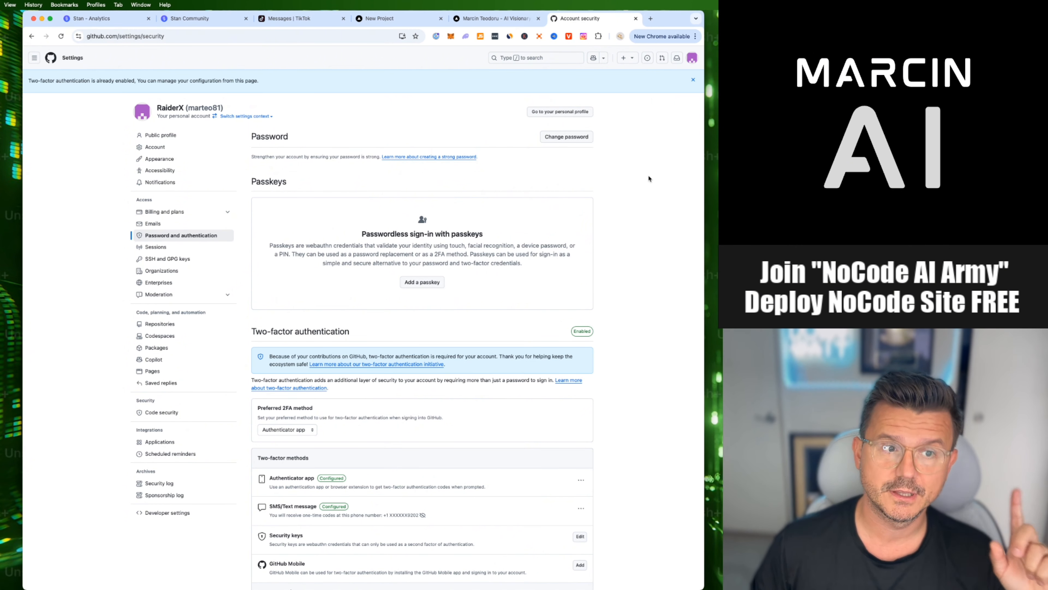
- Switch to the marcin_website project in Cursor and place the text cursor in the source control commit message
{"action": "key", "text": "super+Tab"}
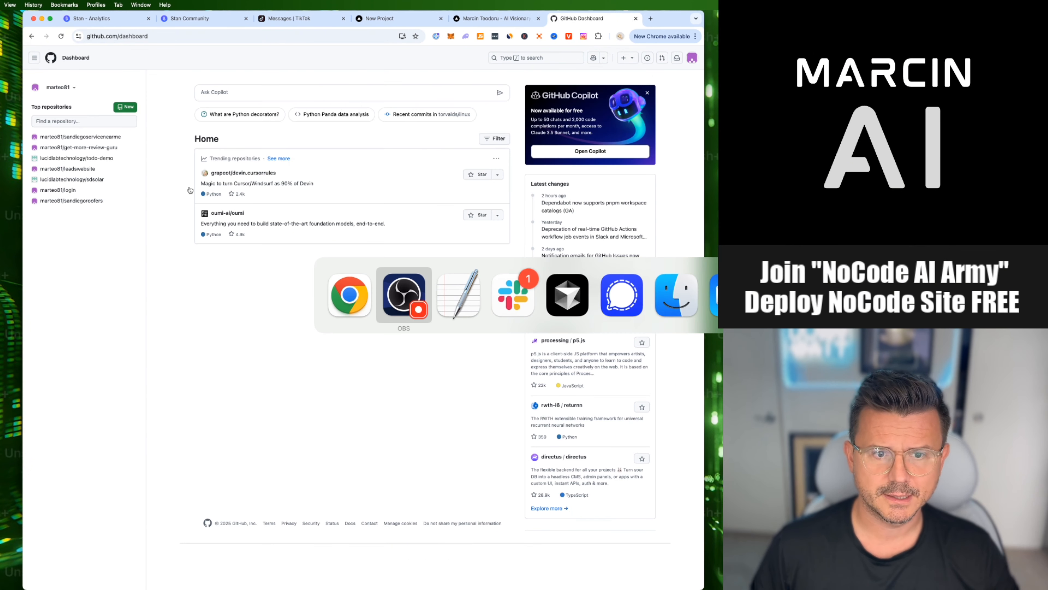
{"action": "key", "text": "Tab"}
{"action": "key", "text": "Tab"}
{"action": "key", "text": "Tab"}
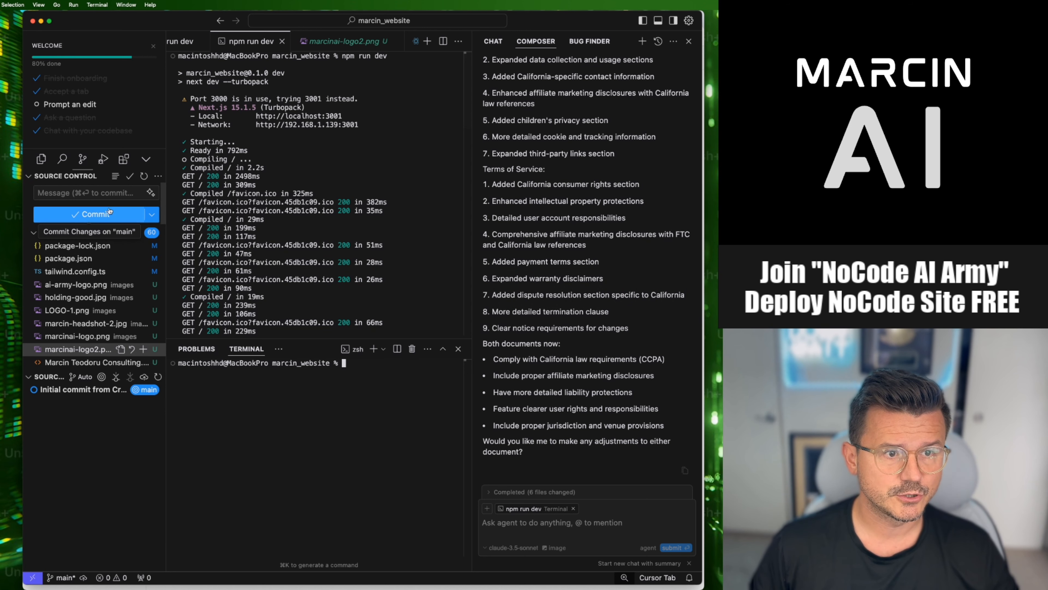
{"action": "left_click", "coordinate": [79, 193]}
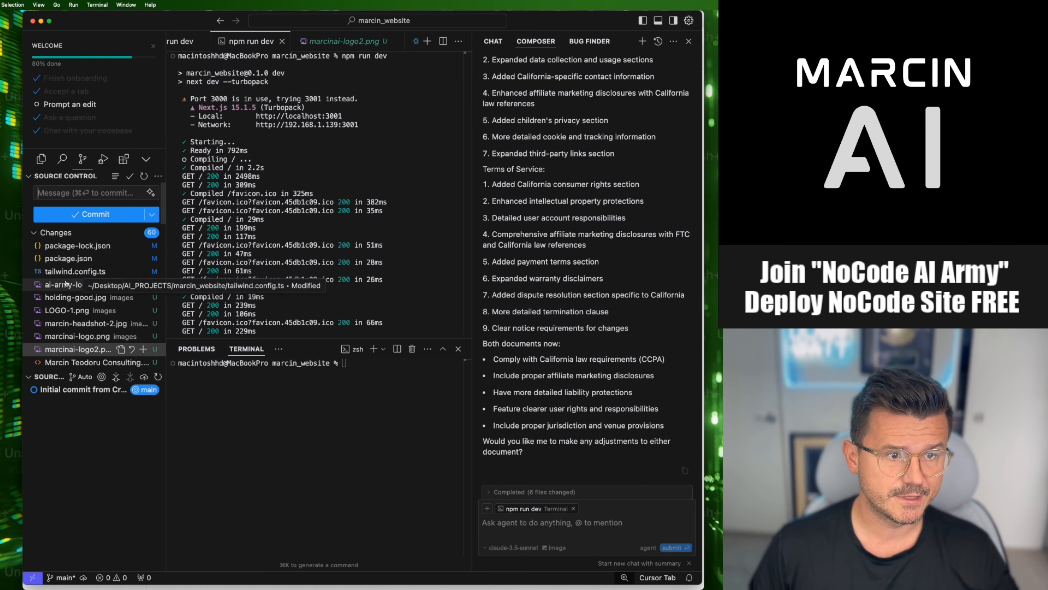
- Examine the pending source control changes, opening the package-lock.json diff and browsing the other changed files
{"action": "left_click", "coordinate": [66, 245]}
{"action": "key", "text": "Down"}
{"action": "key", "text": "Down"}
{"action": "key", "text": "Down"}
{"action": "key", "text": "Down"}
{"action": "key", "text": "Down"}
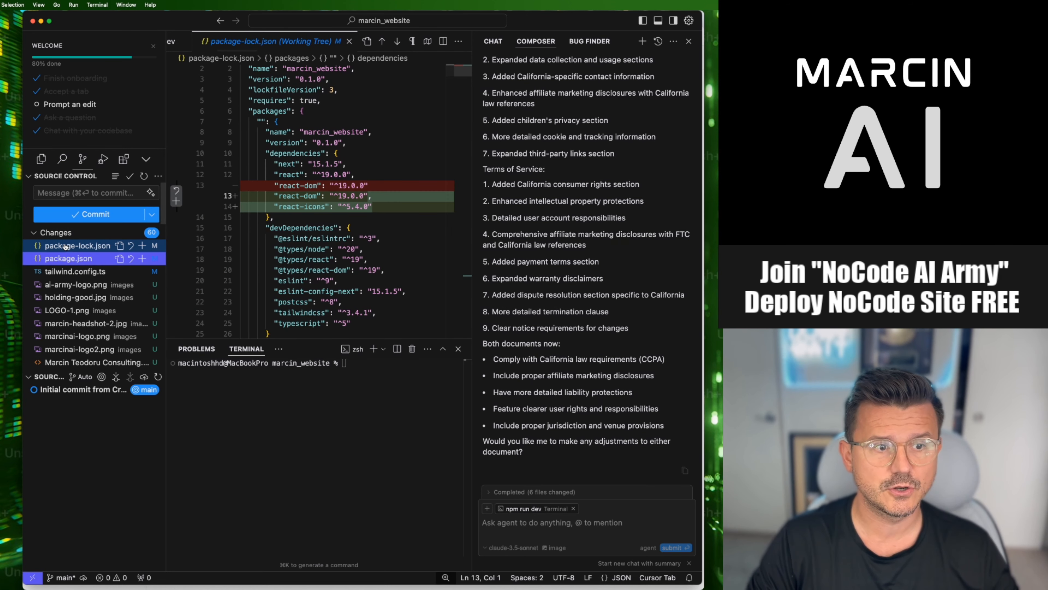
{"action": "key", "text": "Down"}
{"action": "key", "text": "Down"}
{"action": "key", "text": "Down"}
{"action": "key", "text": "Down"}
{"action": "key", "text": "Down"}
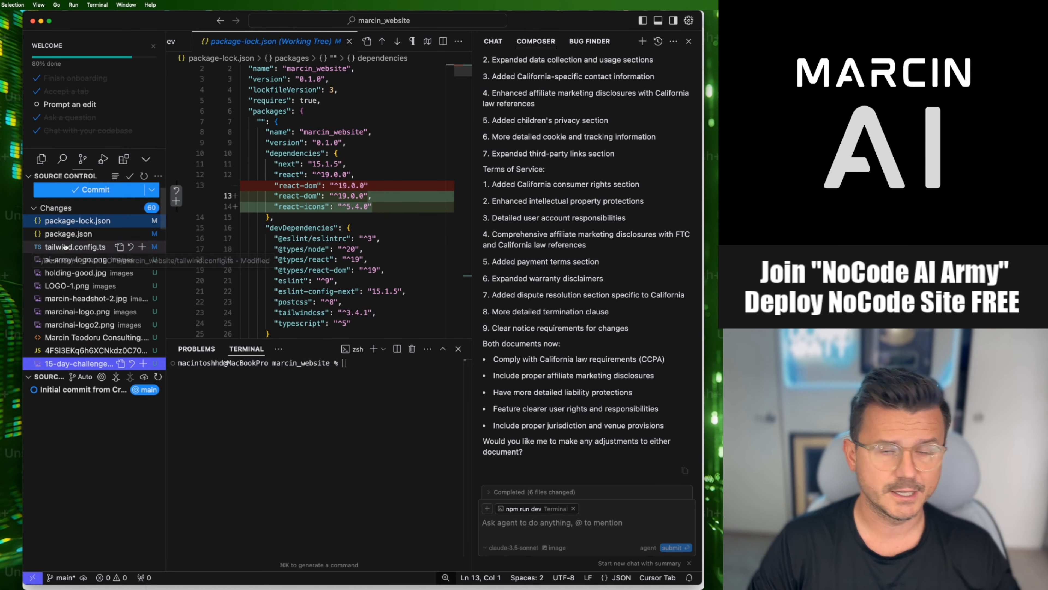
{"action": "key", "text": "Up"}
{"action": "key", "text": "Up"}
{"action": "key", "text": "Up"}
{"action": "key", "text": "Up"}
{"action": "key", "text": "Up"}
{"action": "key", "text": "Up"}
{"action": "key", "text": "Up"}
{"action": "key", "text": "Up"}
{"action": "key", "text": "Up"}
{"action": "key", "text": "Up"}
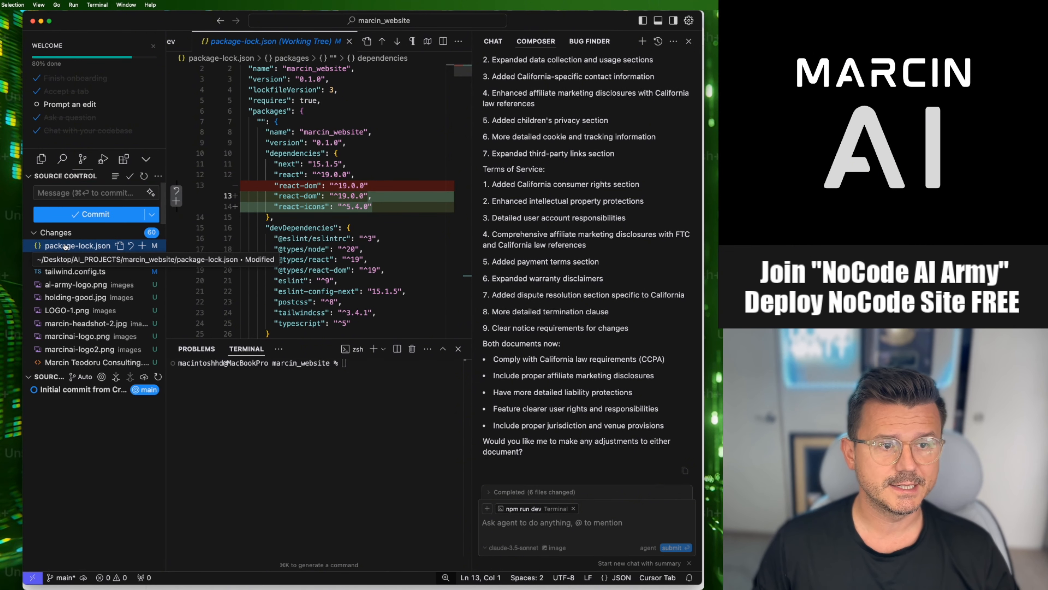
- Open the file changes of the "Initial commit from Create Next App" commit
{"action": "left_click", "coordinate": [101, 454]}
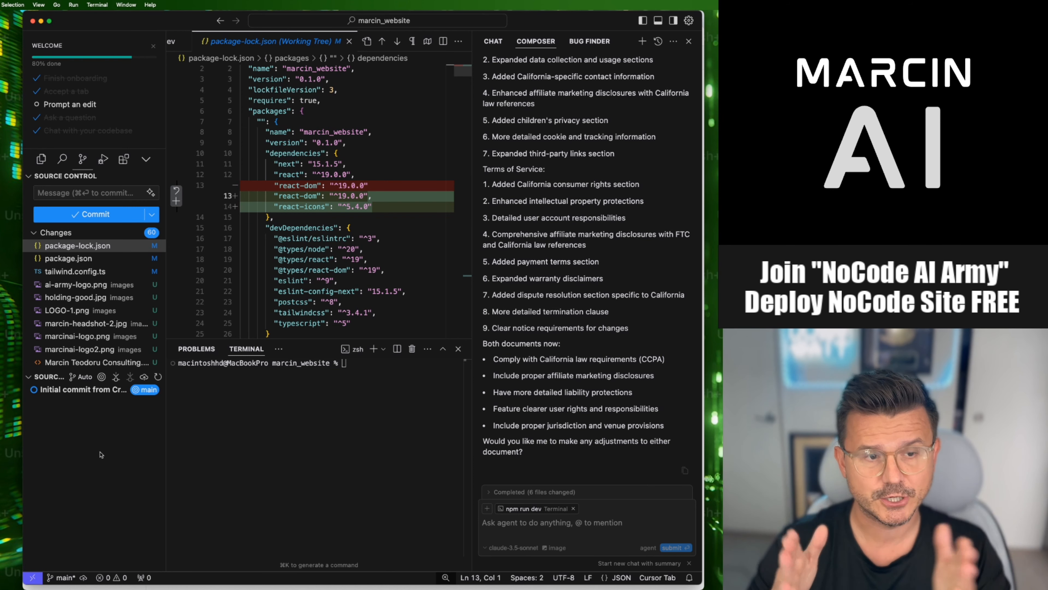
{"action": "mouse_move", "coordinate": [71, 391]}
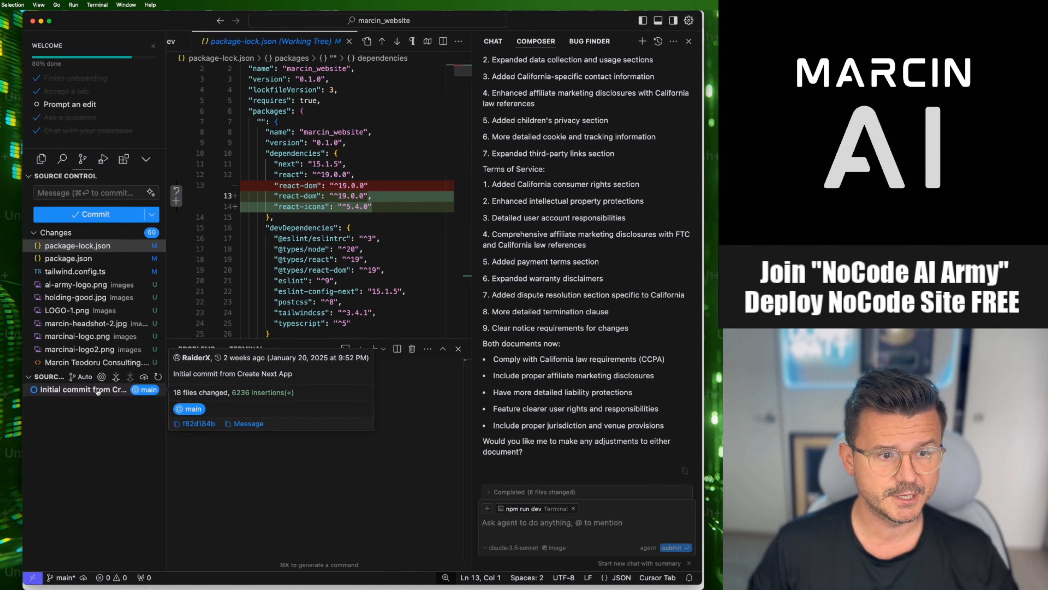
{"action": "left_click", "coordinate": [144, 390]}
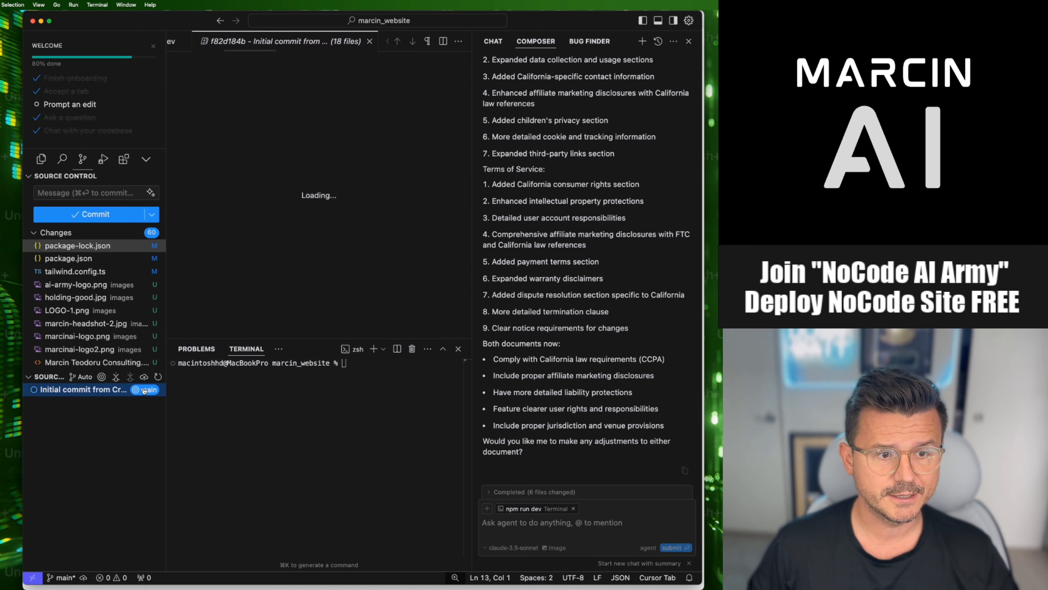
- Commit all pending changes with the message "main build final"
{"action": "left_click", "coordinate": [88, 193]}
{"action": "type", "text": "main "}
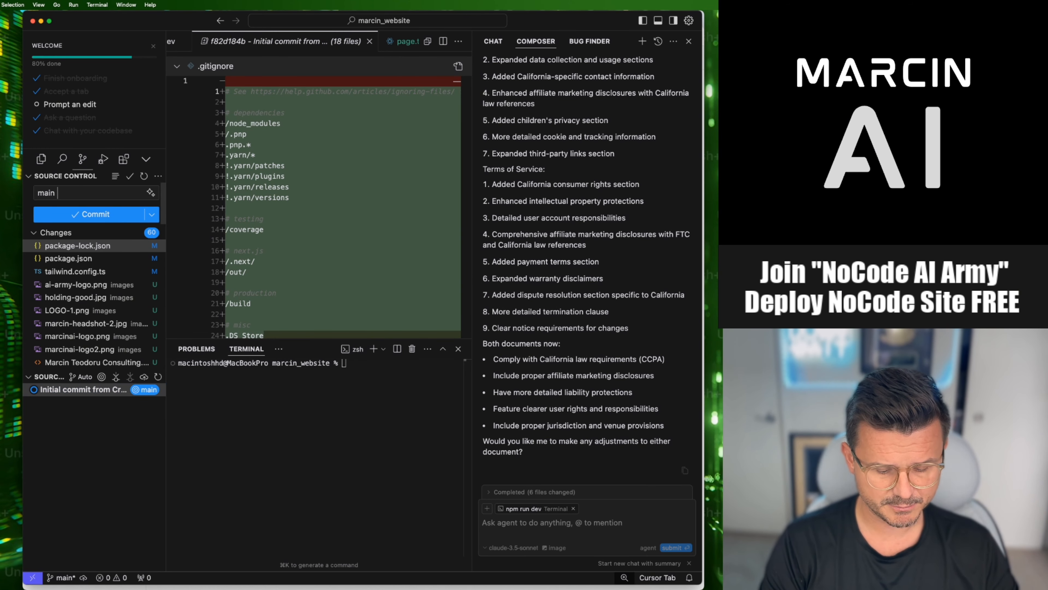
{"action": "type", "text": "build final"}
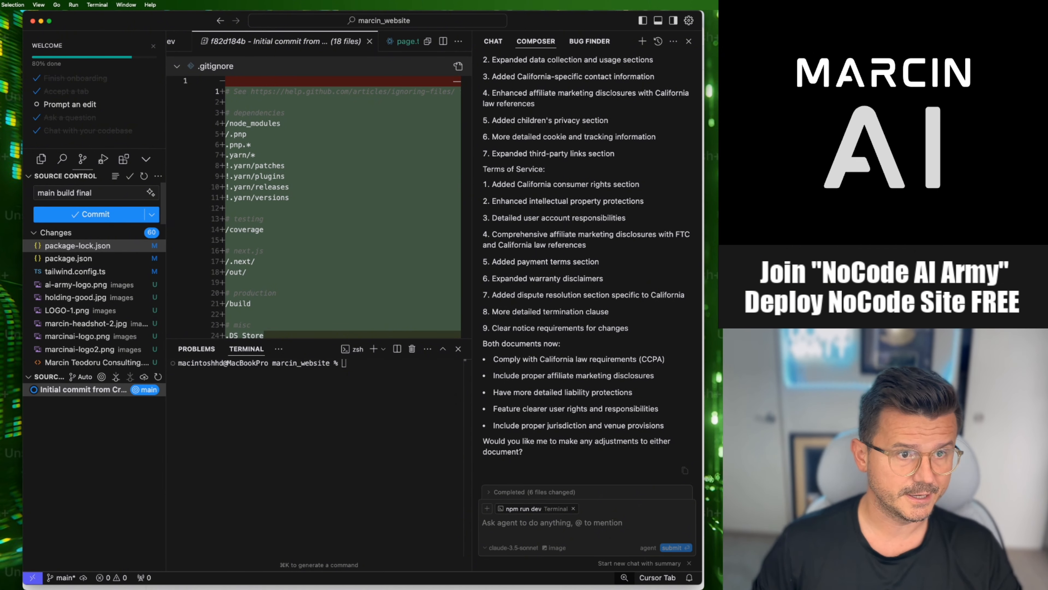
{"action": "left_click", "coordinate": [155, 214]}
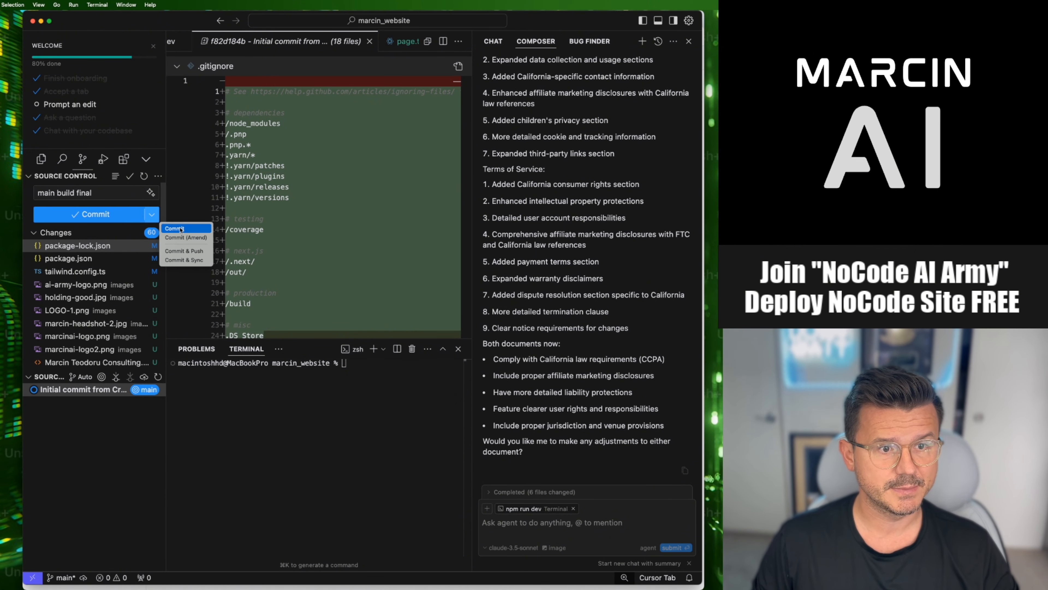
{"action": "left_click", "coordinate": [179, 230]}
{"action": "key", "text": "Return"}
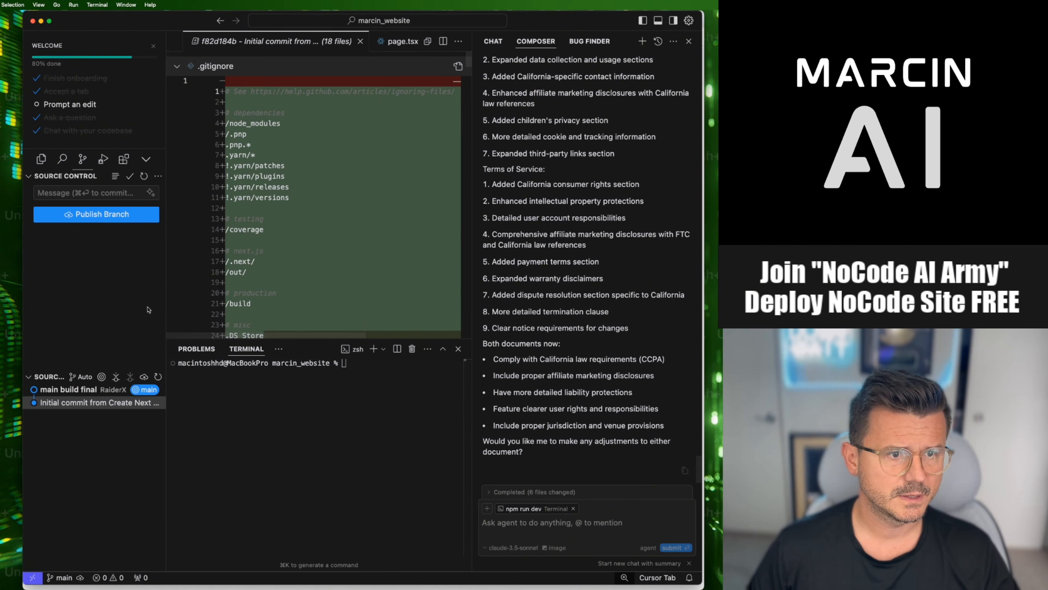
- Publish the branch to a private GitHub repository named marcin_website
{"action": "left_click", "coordinate": [98, 216]}
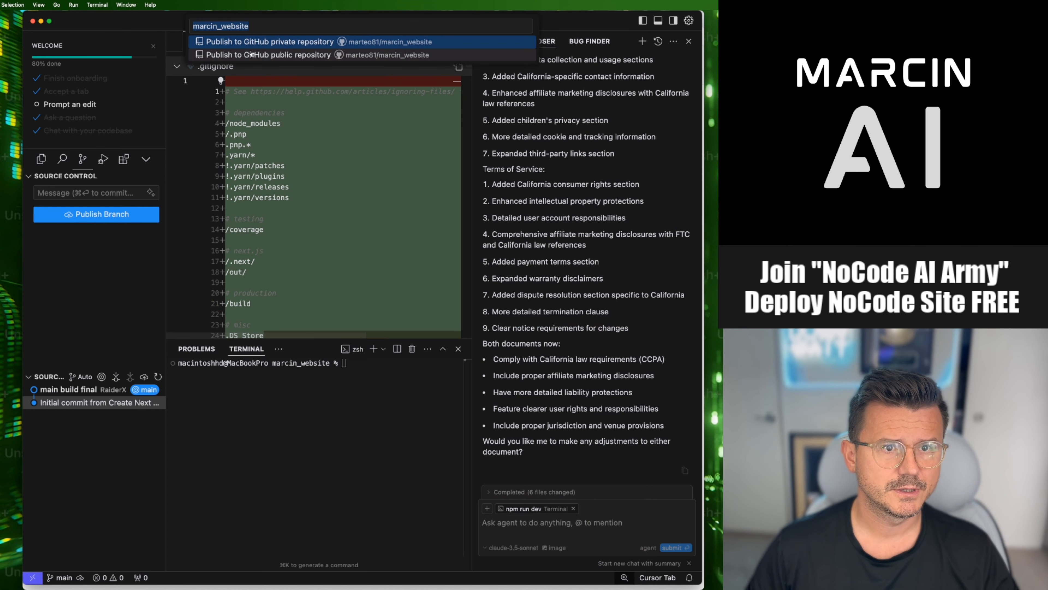
{"action": "left_click", "coordinate": [285, 44]}
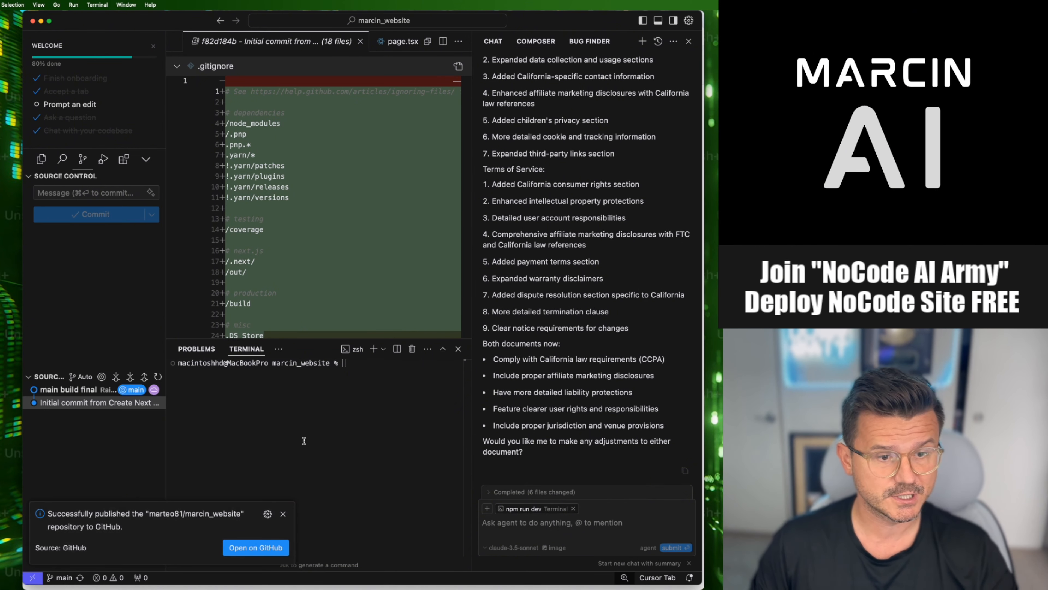
- Check the GitHub repositories list in Chrome at 110% zoom for the published marcin_website repository
{"action": "key", "text": "super+Tab"}
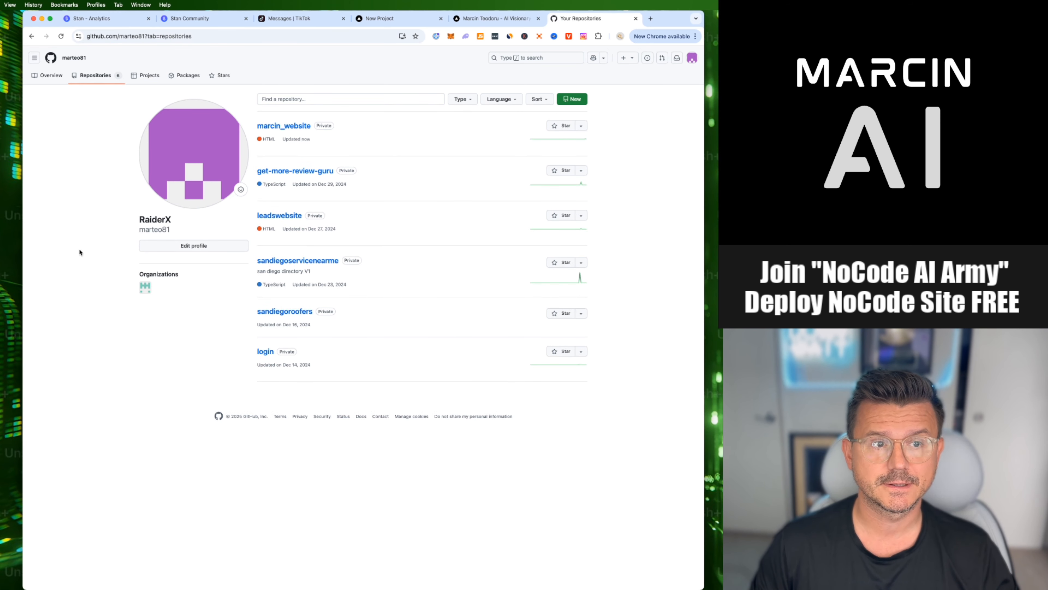
{"action": "key", "text": "super+plus"}
{"action": "key", "text": "super+plus"}
{"action": "key", "text": "super+minus"}
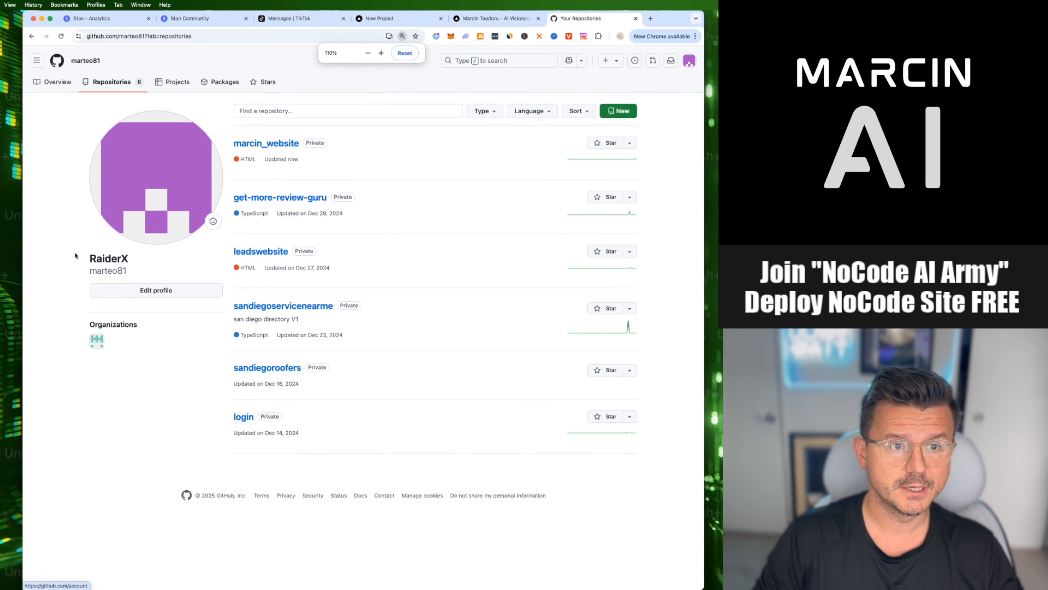
{"action": "key", "text": "super+Tab"}
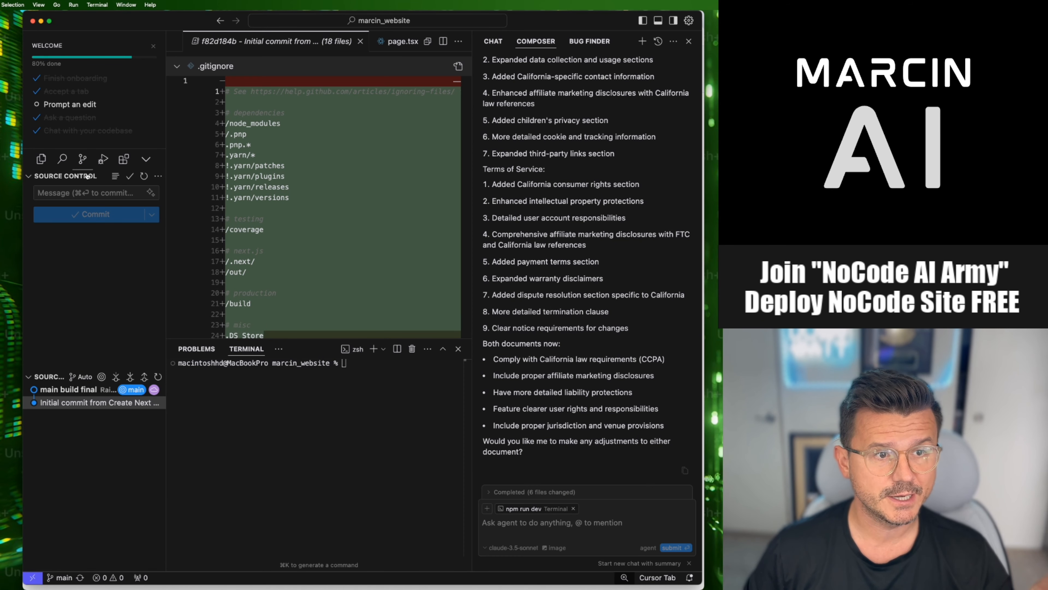
{"action": "key", "text": "super+Tab"}
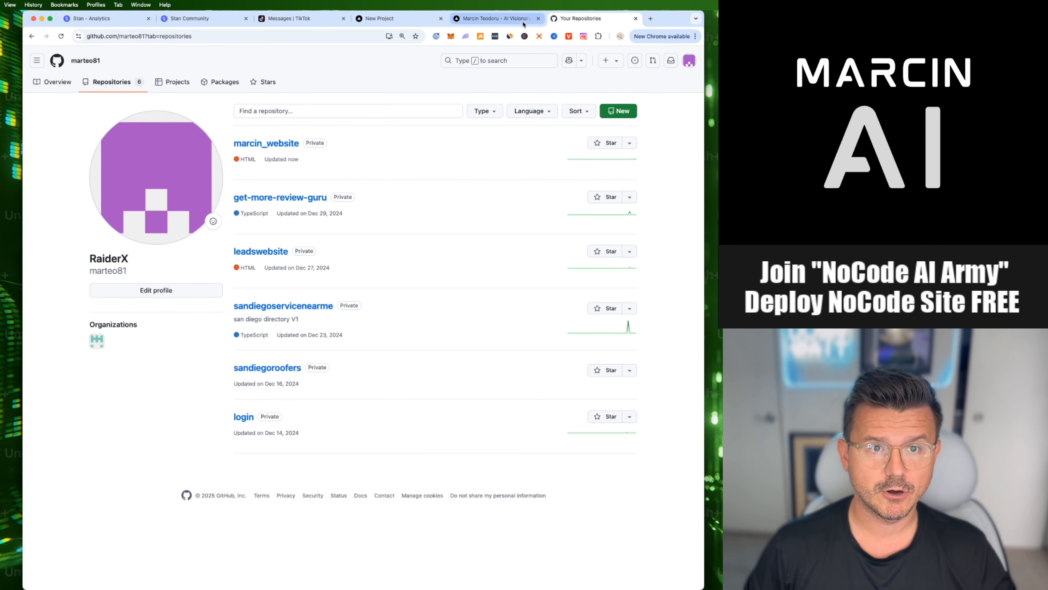
- Return to Vercel's new project page and import the marcin_website Git repository
{"action": "left_click", "coordinate": [507, 19]}
{"action": "left_click", "coordinate": [384, 19]}
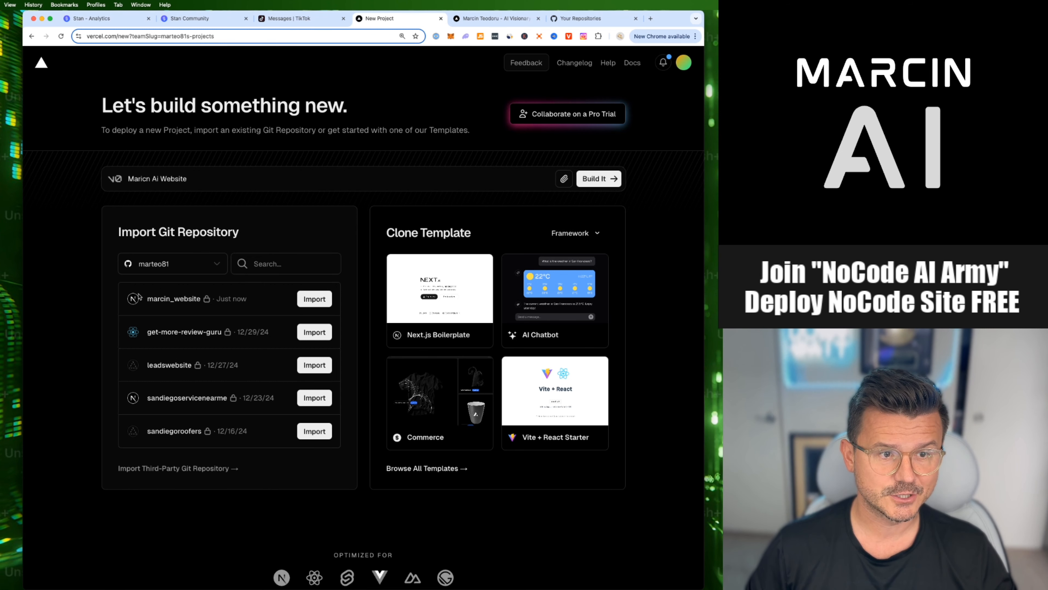
{"action": "left_click_drag", "start_coordinate": [149, 299], "coordinate": [191, 300]}
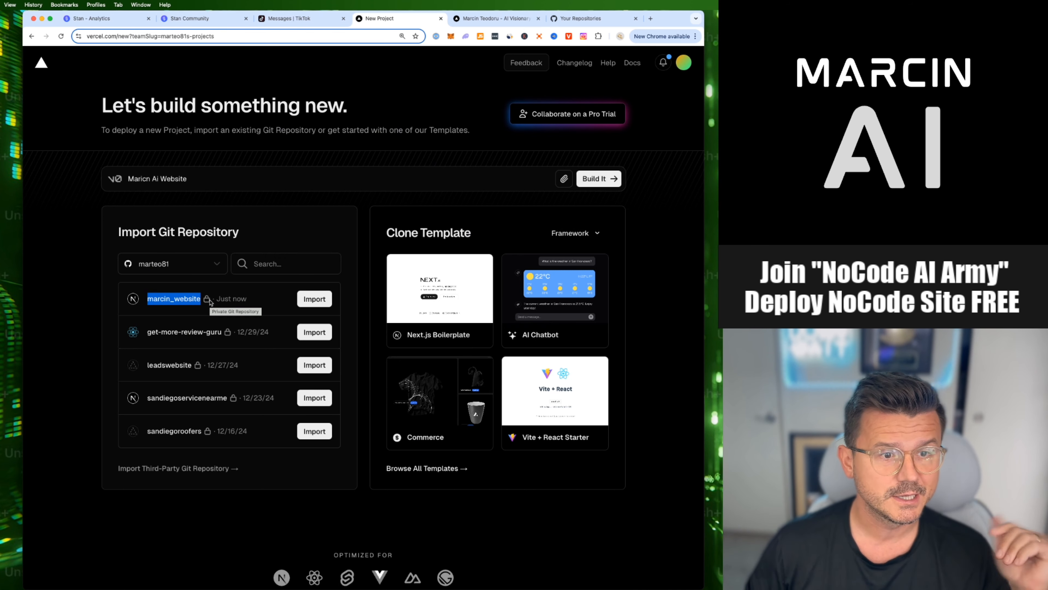
{"action": "left_click", "coordinate": [38, 308]}
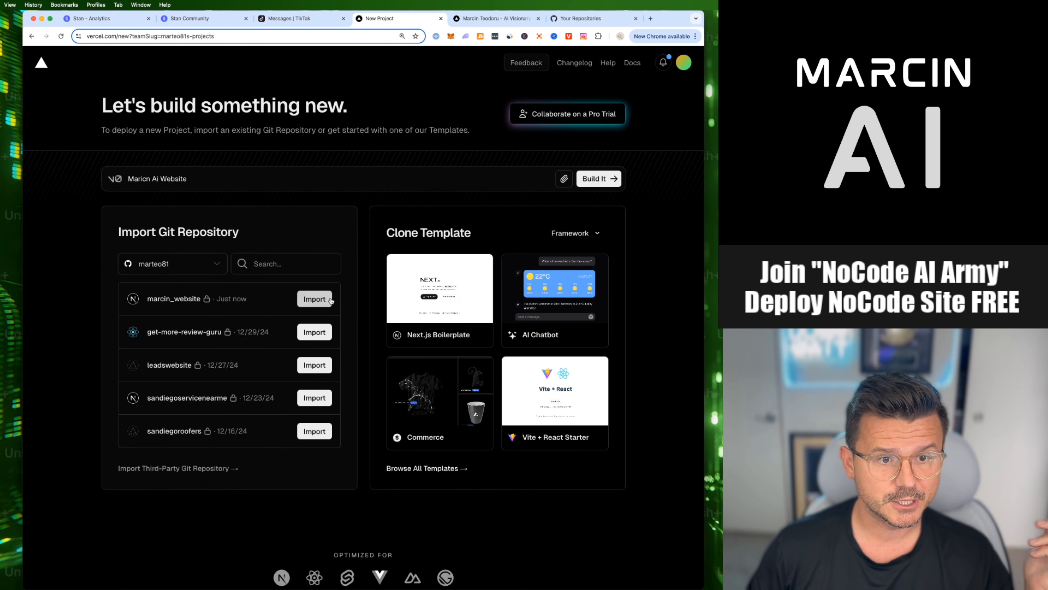
{"action": "left_click", "coordinate": [313, 300]}
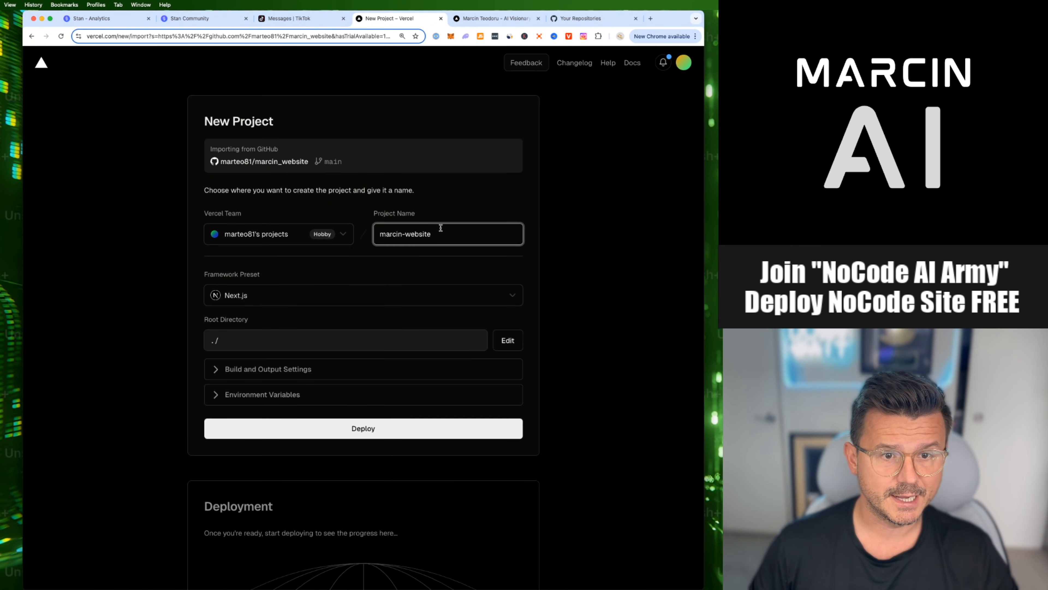
- Set the new Vercel project's name to marcinai
{"action": "left_click_drag", "start_coordinate": [404, 234], "coordinate": [473, 234]}
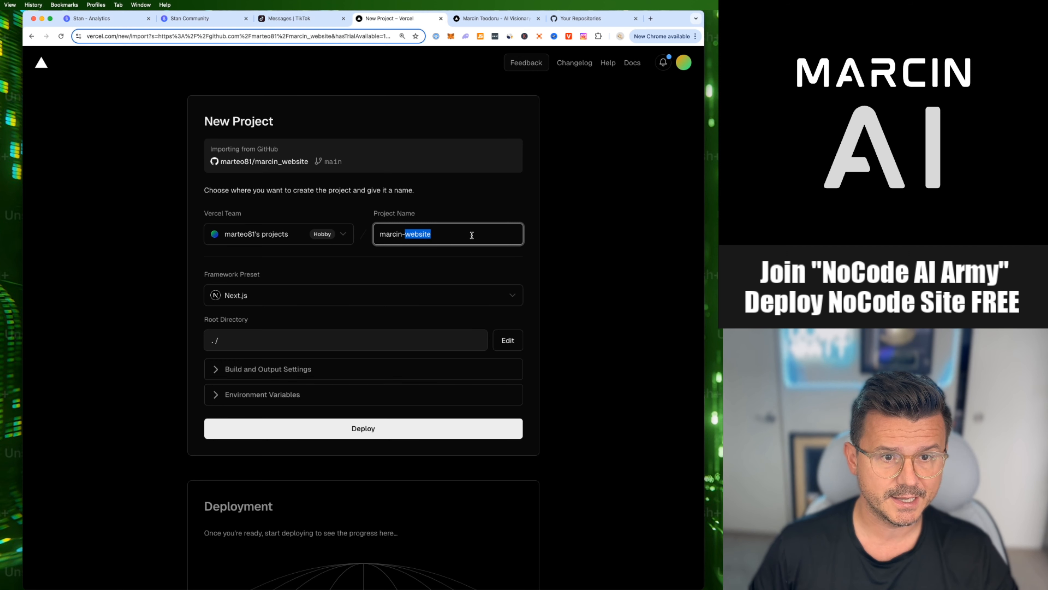
{"action": "key", "text": "BackSpace"}
{"action": "key", "text": "BackSpace"}
{"action": "type", "text": "a"}
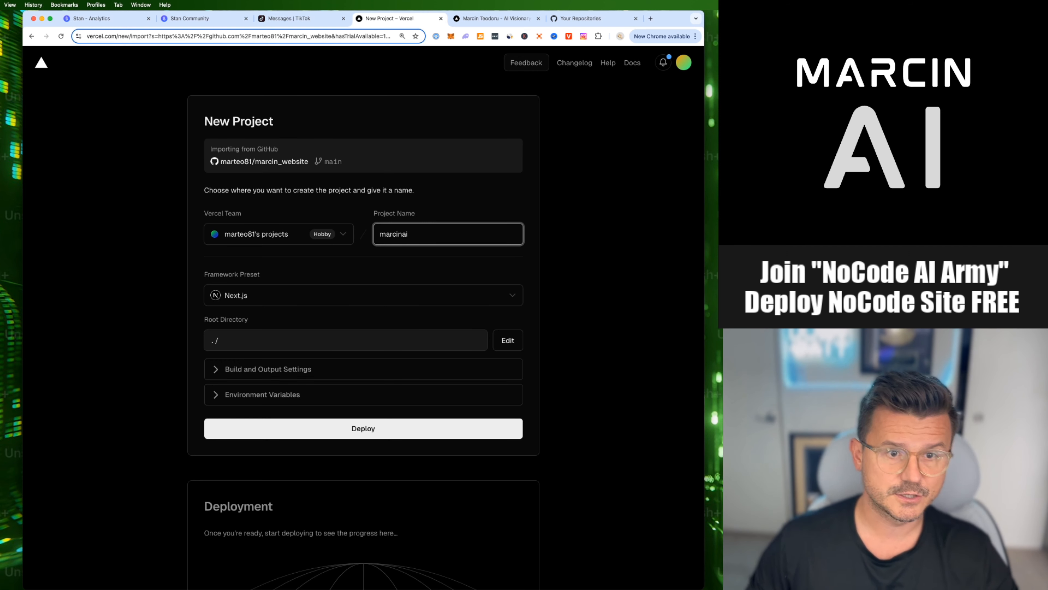
{"action": "left_click", "coordinate": [501, 198]}
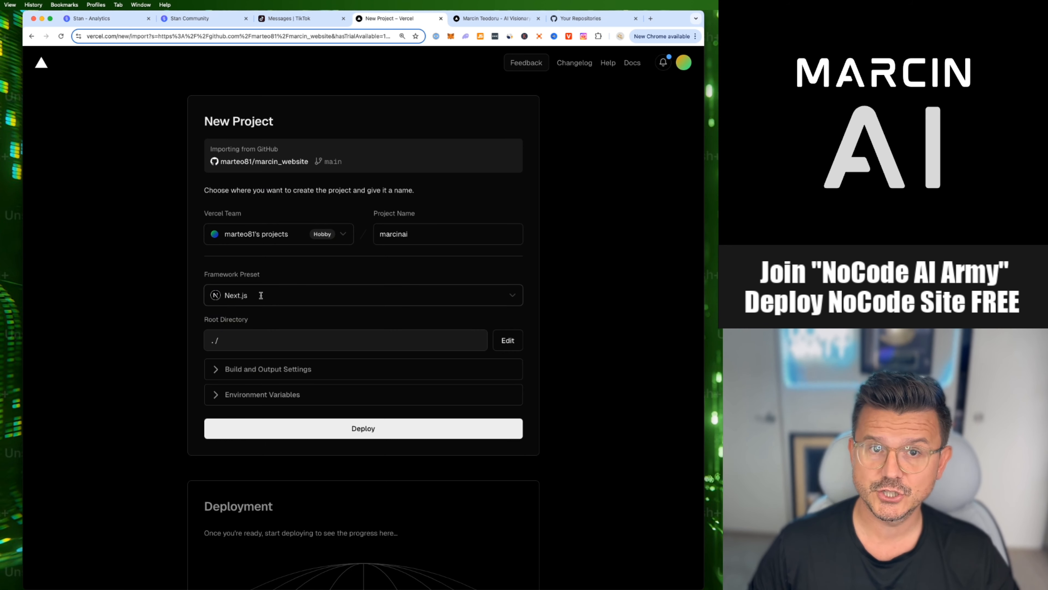
- Deploy the project and expand the deployment's build logs to examine the errors
{"action": "left_click", "coordinate": [376, 427]}
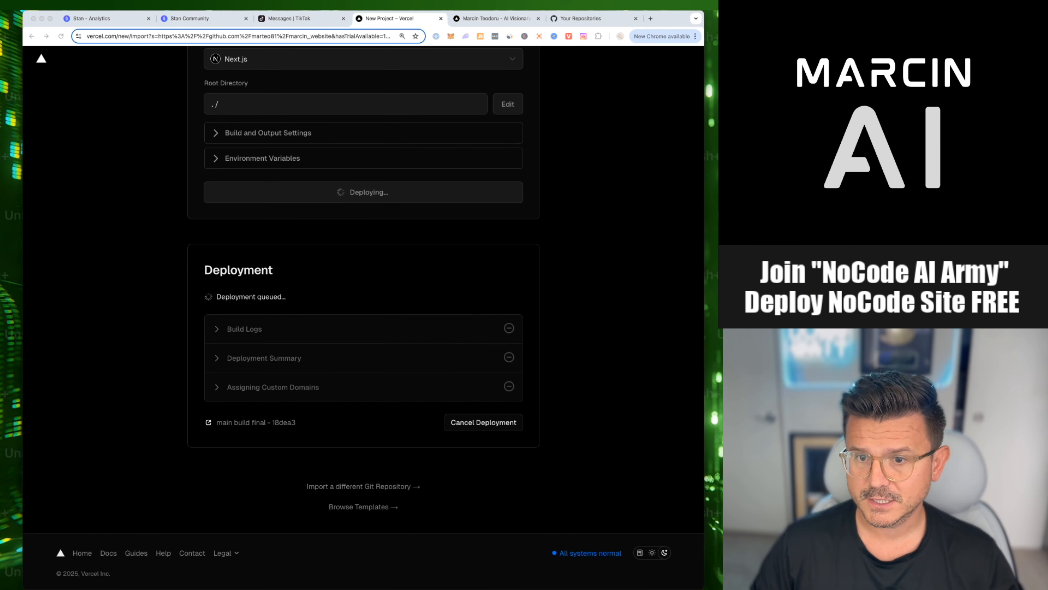
{"action": "left_click", "coordinate": [127, 286]}
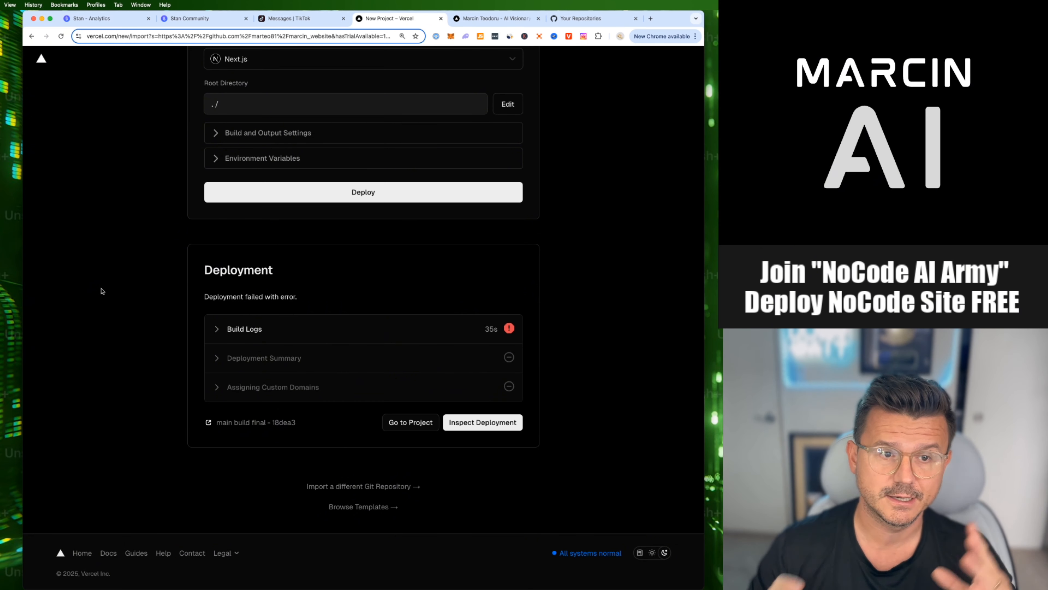
{"action": "left_click", "coordinate": [519, 333]}
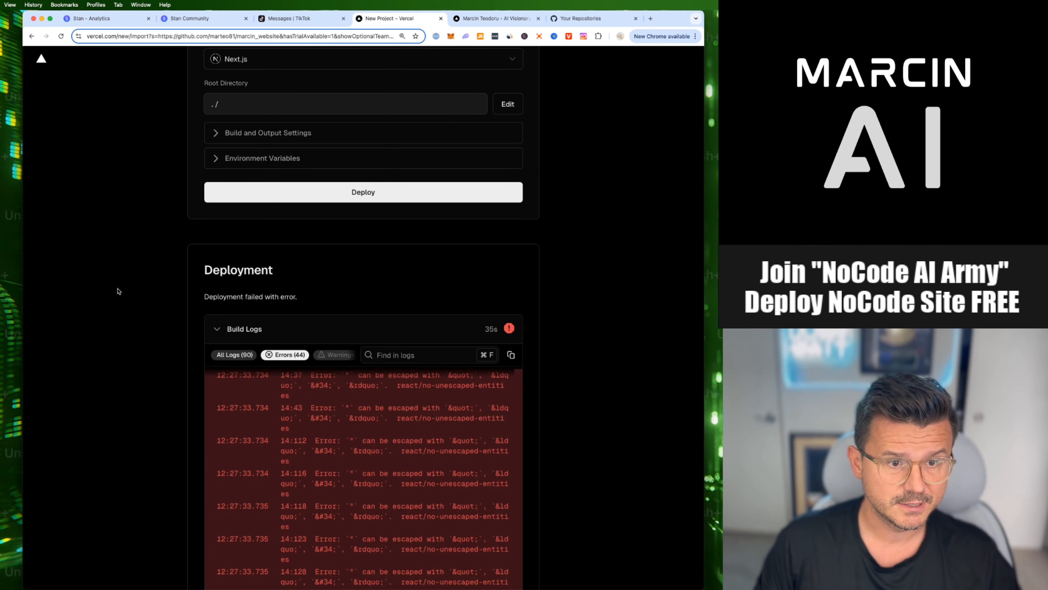
- Review the failed build's errors, then open the deployment's details and copy its build logs
{"action": "scroll", "coordinate": [117, 292], "scroll_direction": "down", "scroll_amount": 5}
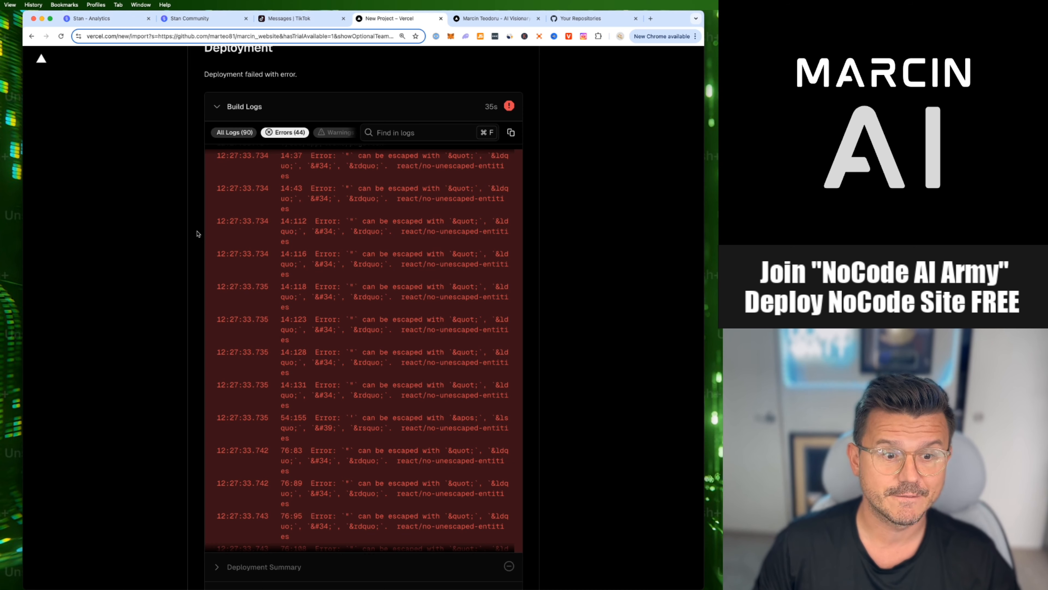
{"action": "scroll", "coordinate": [171, 292], "scroll_direction": "down", "scroll_amount": 2}
{"action": "scroll", "coordinate": [303, 418], "scroll_direction": "down", "scroll_amount": 5}
{"action": "scroll", "coordinate": [302, 418], "scroll_direction": "down", "scroll_amount": 4}
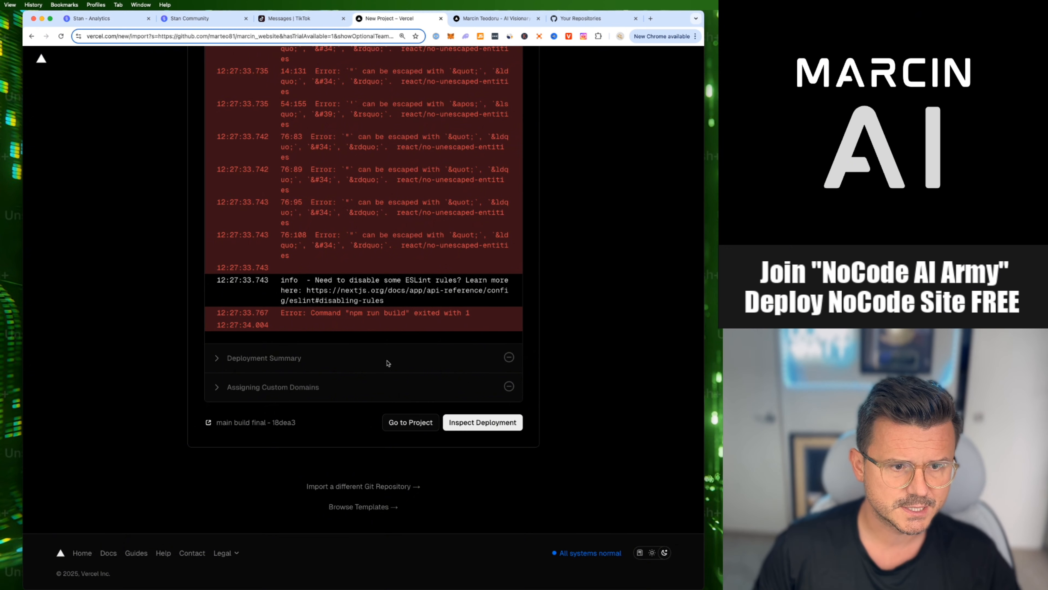
{"action": "left_click", "coordinate": [482, 424]}
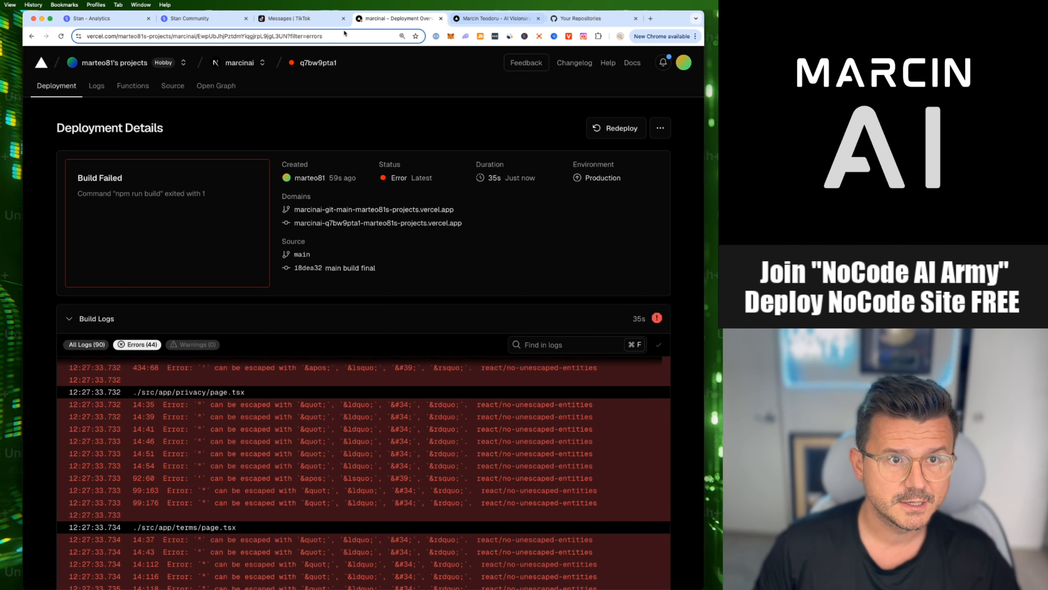
- Switch to Cursor and send the Composer agent the copied build logs with a note about the error when trying to deploy
{"action": "key", "text": "super+Tab"}
{"action": "key", "text": "super+Tab"}
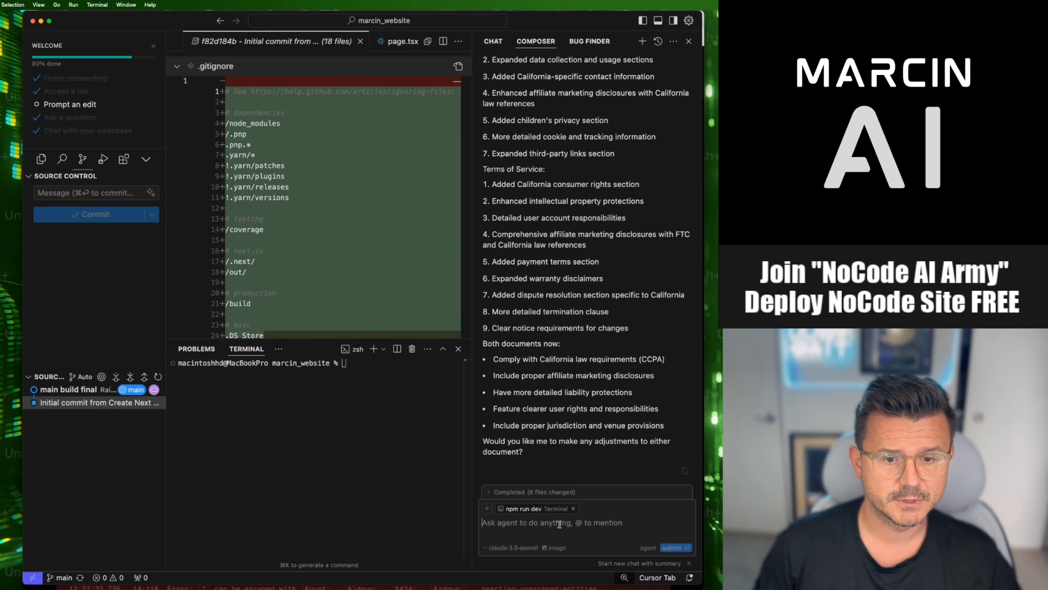
{"action": "type", "text": "got"}
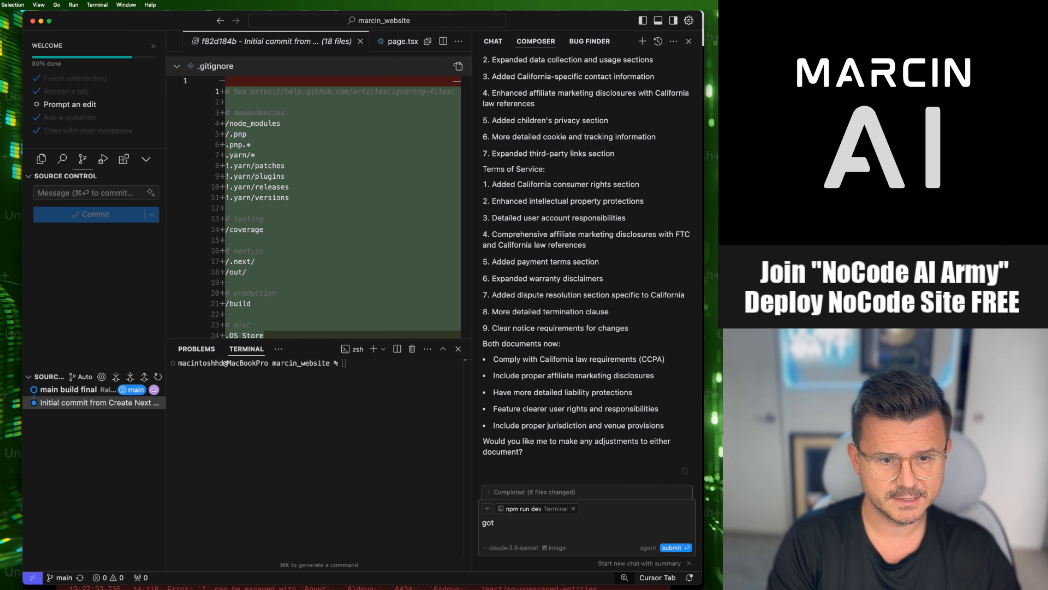
{"action": "type", "text": " this error tr"}
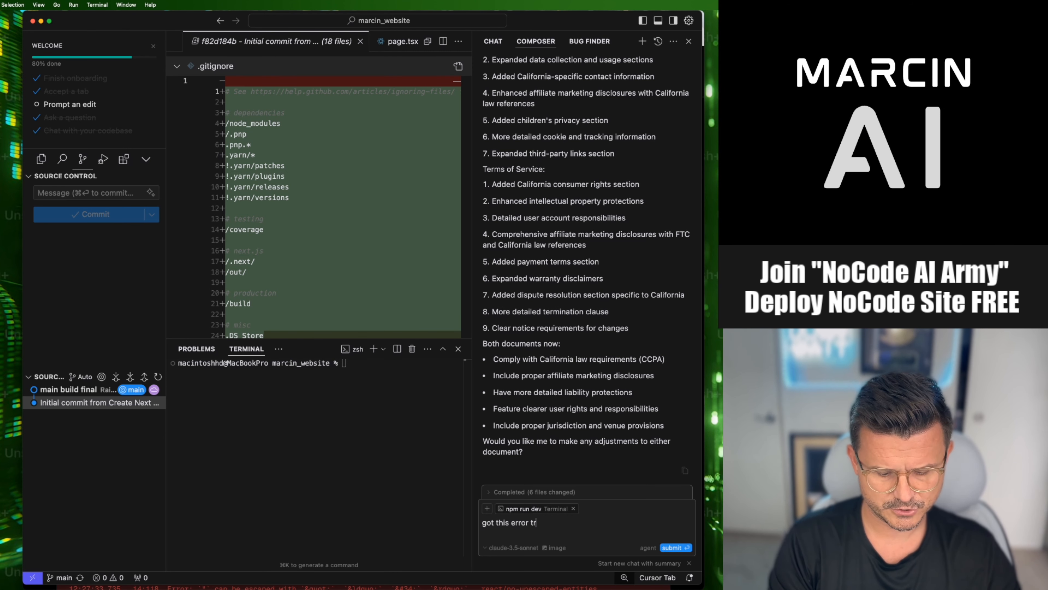
{"action": "type", "text": "ying to deply to "}
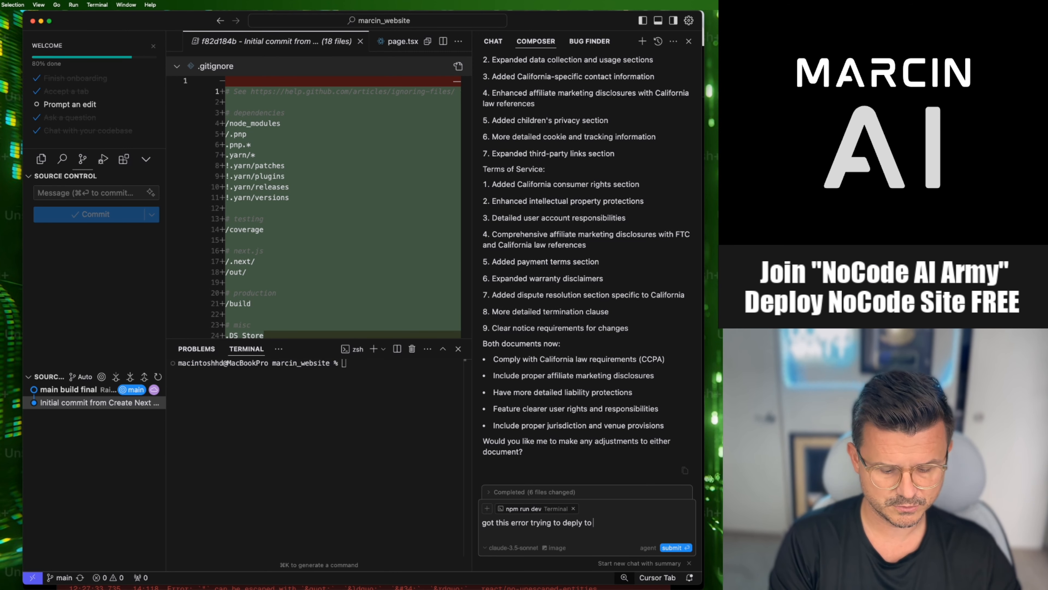
{"action": "type", "text": "vese"}
{"action": "key", "text": "BackSpace"}
{"action": "key", "text": "BackSpace"}
{"action": "key", "text": "BackSpace"}
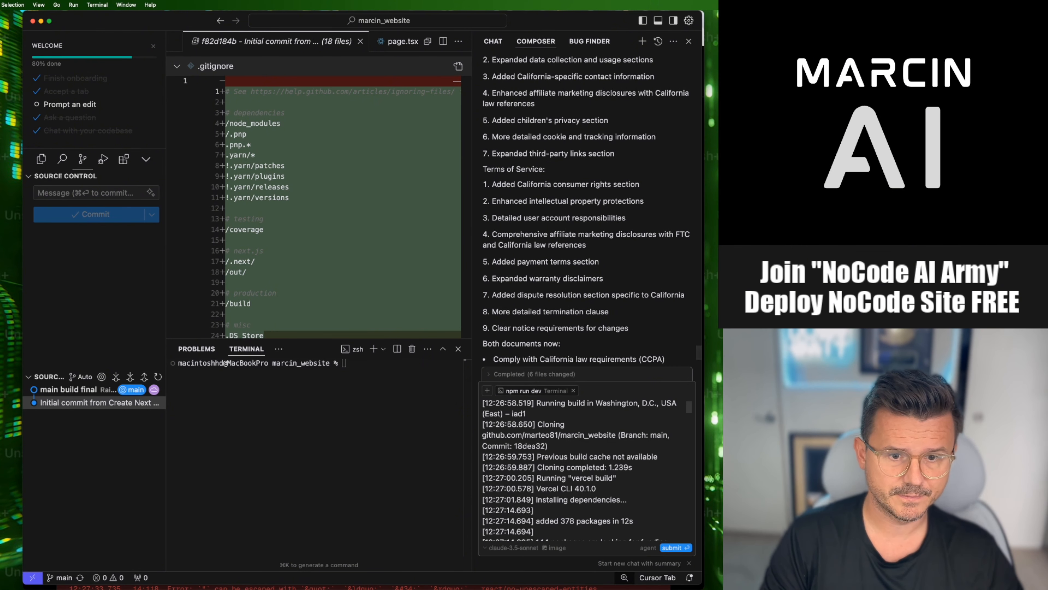
{"action": "key", "text": "Return"}
- Return to Chrome, copy the failed deployment's URL and check it in a temporary new tab
{"action": "key", "text": "super+Tab"}
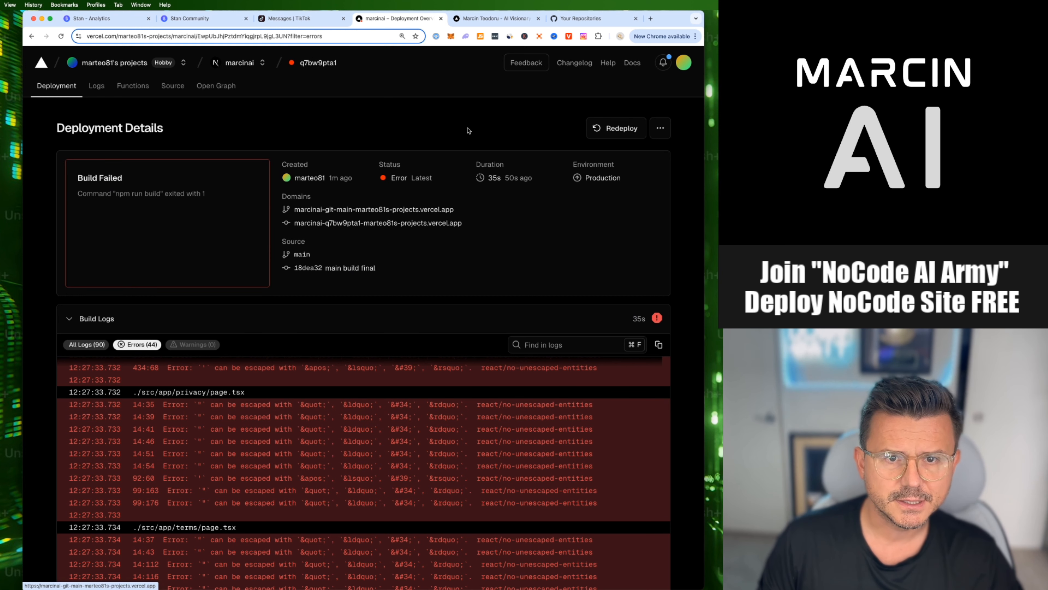
{"action": "left_click", "coordinate": [660, 130]}
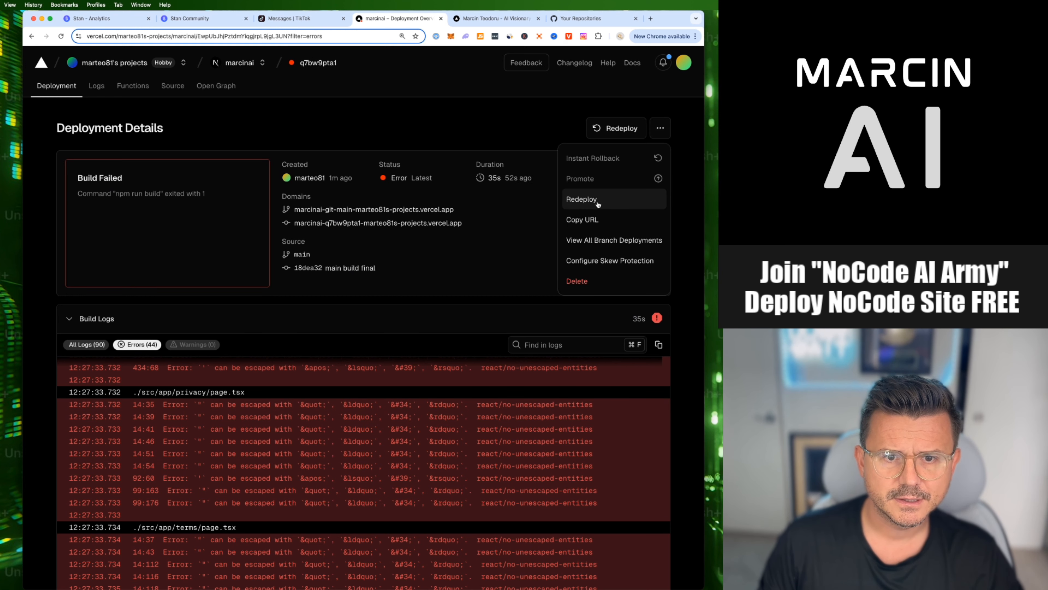
{"action": "left_click", "coordinate": [582, 219]}
{"action": "key", "text": "super+t"}
{"action": "key", "text": "super+v"}
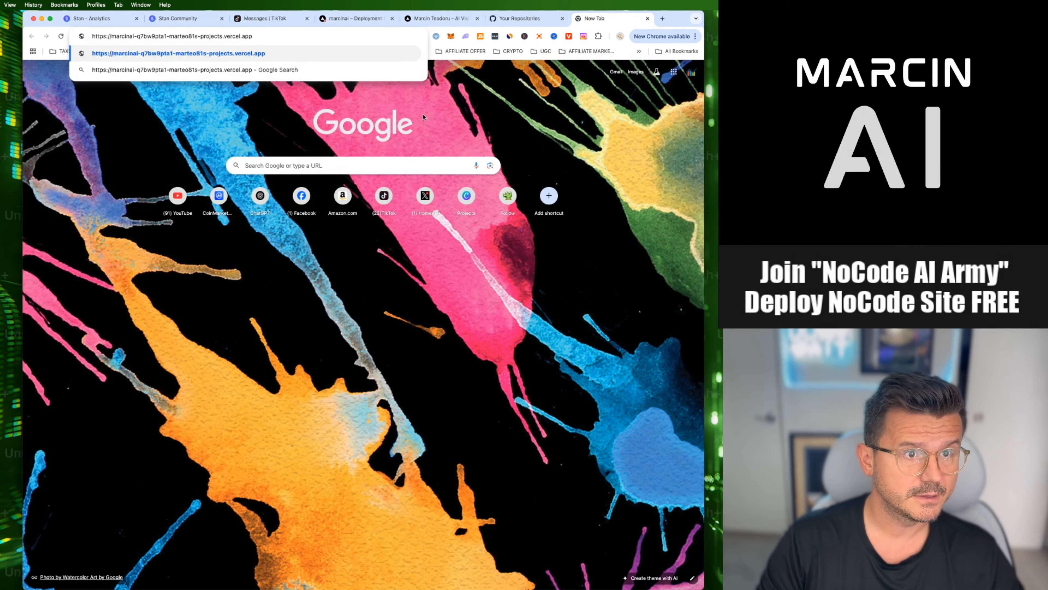
{"action": "key", "text": "Return"}
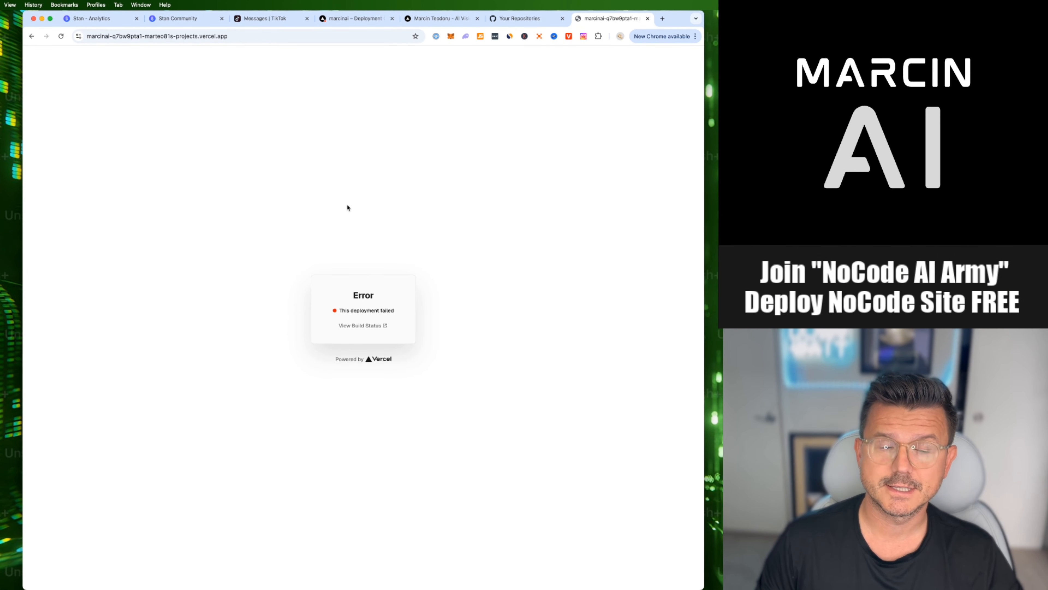
{"action": "key", "text": "super+w"}
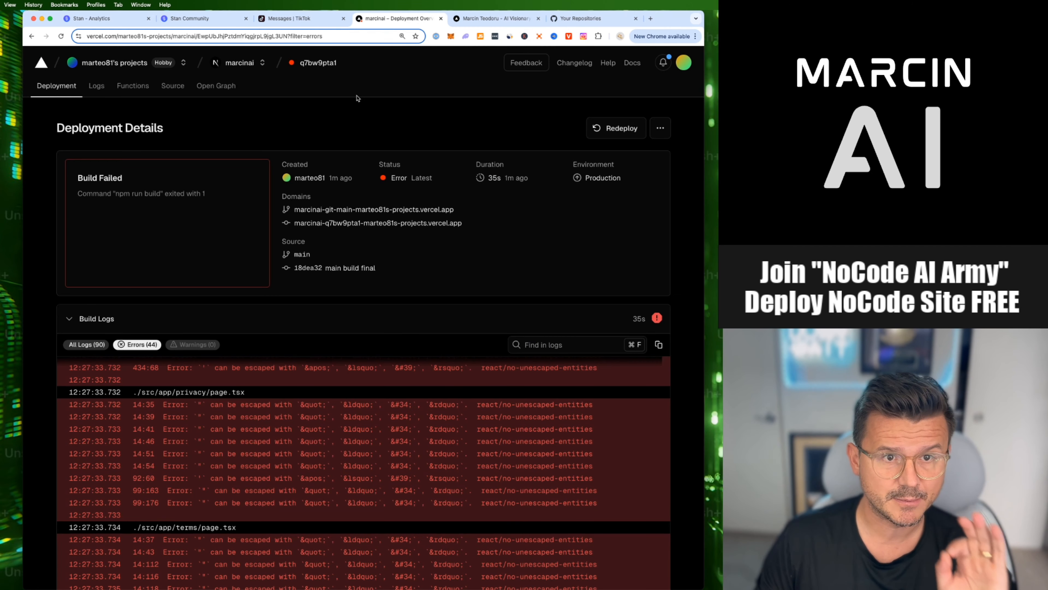
- Switch to Cursor, commit all changes with the message "error deplyment fix" and sync them to origin/main
{"action": "key", "text": "super+Tab"}
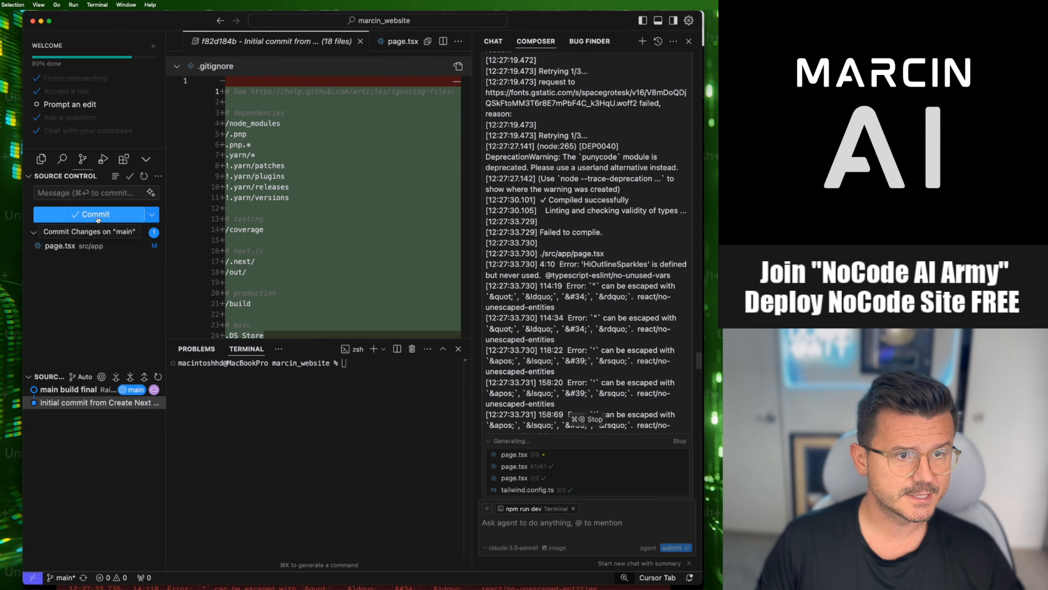
{"action": "left_click", "coordinate": [82, 193]}
{"action": "type", "text": "error"}
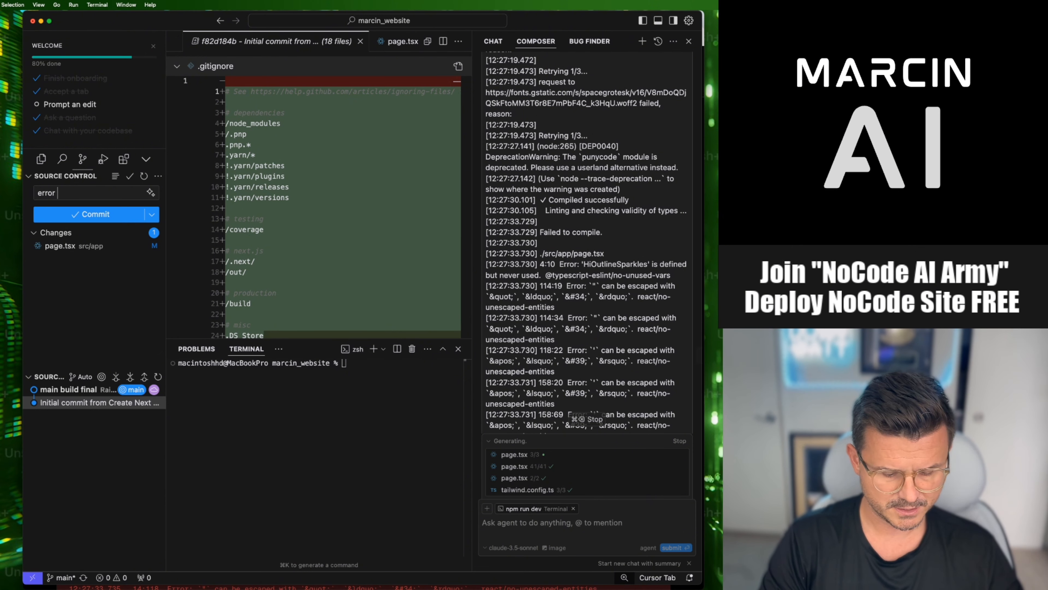
{"action": "type", "text": " deplyment fix"}
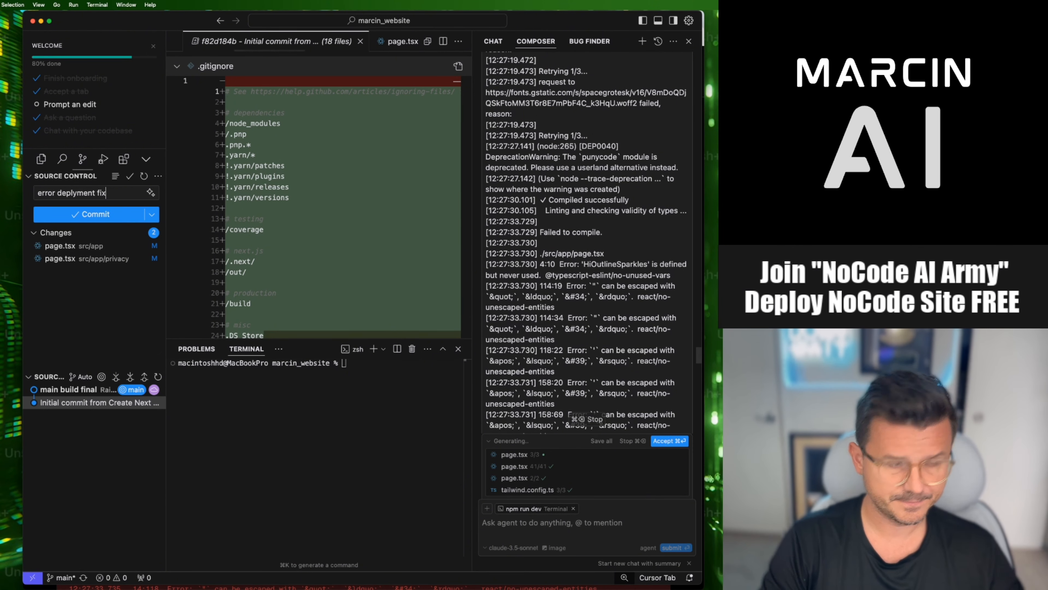
{"action": "left_click", "coordinate": [116, 215]}
{"action": "left_click", "coordinate": [363, 318]}
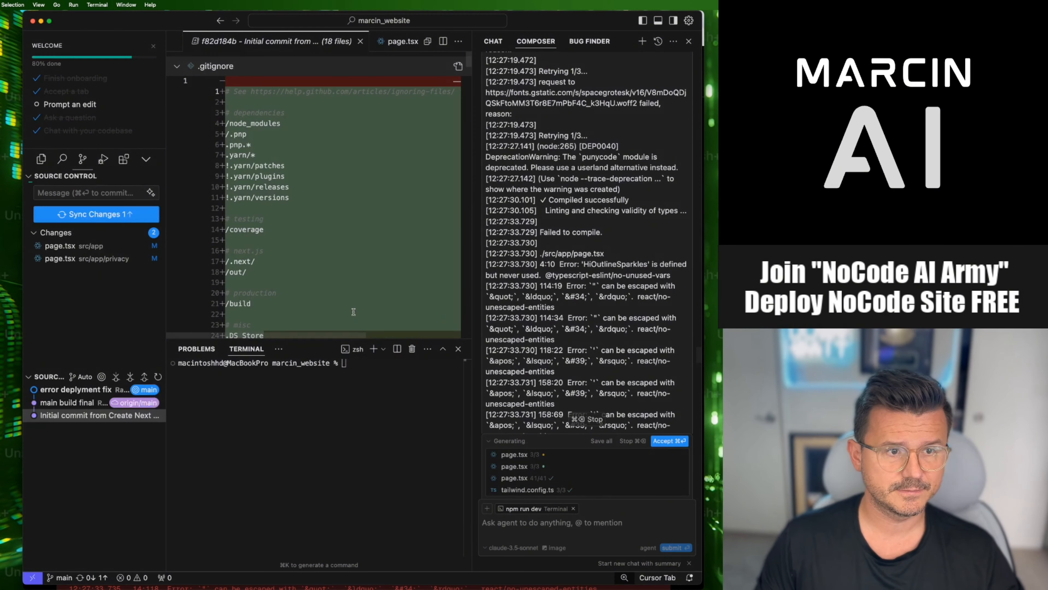
{"action": "left_click", "coordinate": [90, 215]}
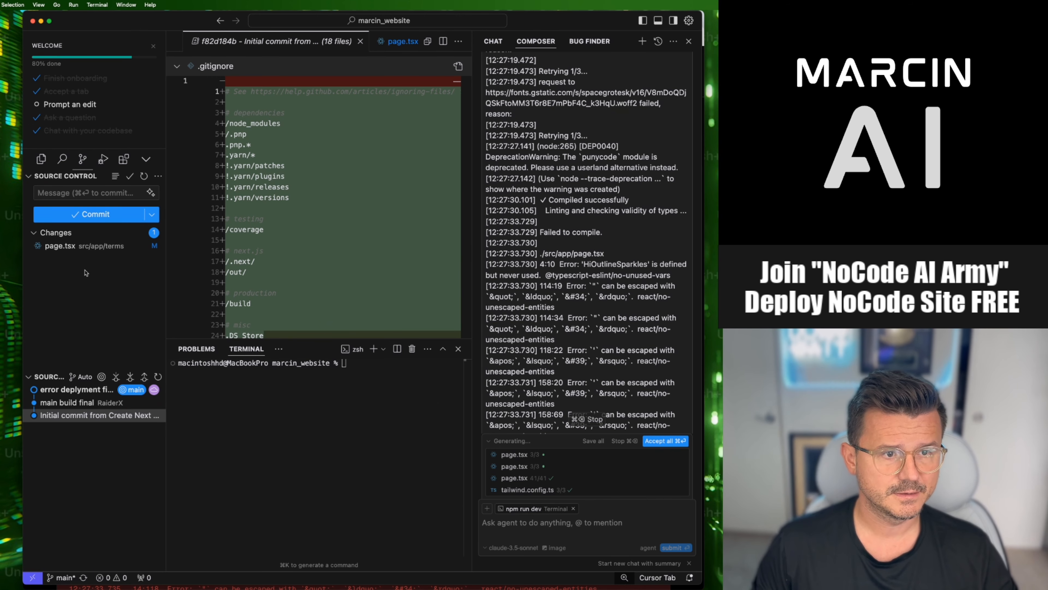
- Switch to Chrome and redeploy the "main build final" deployment to the Production environment without the existing build cache
{"action": "key", "text": "super+Tab"}
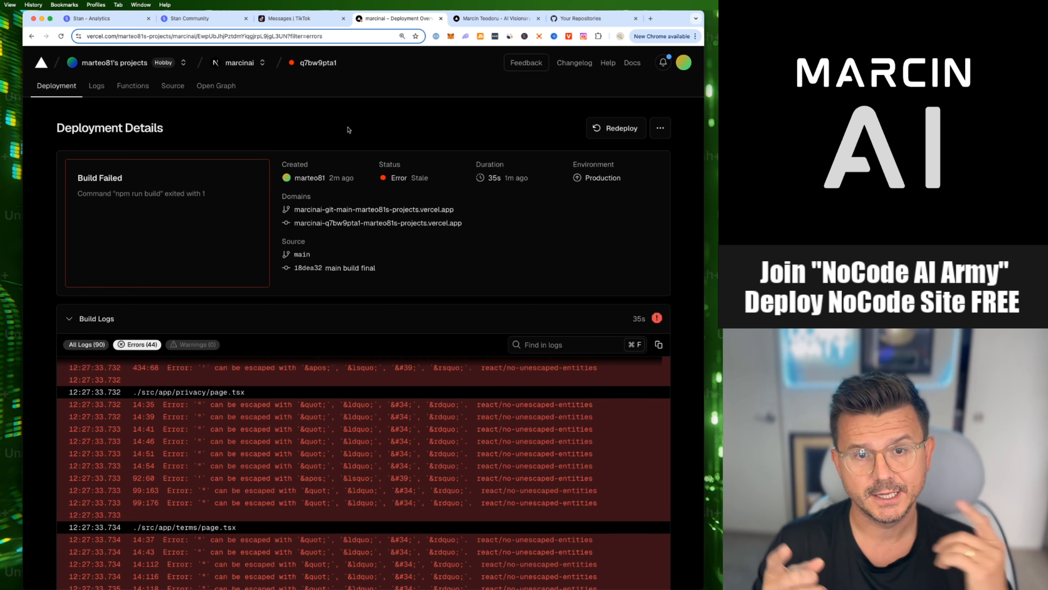
{"action": "left_click", "coordinate": [617, 128]}
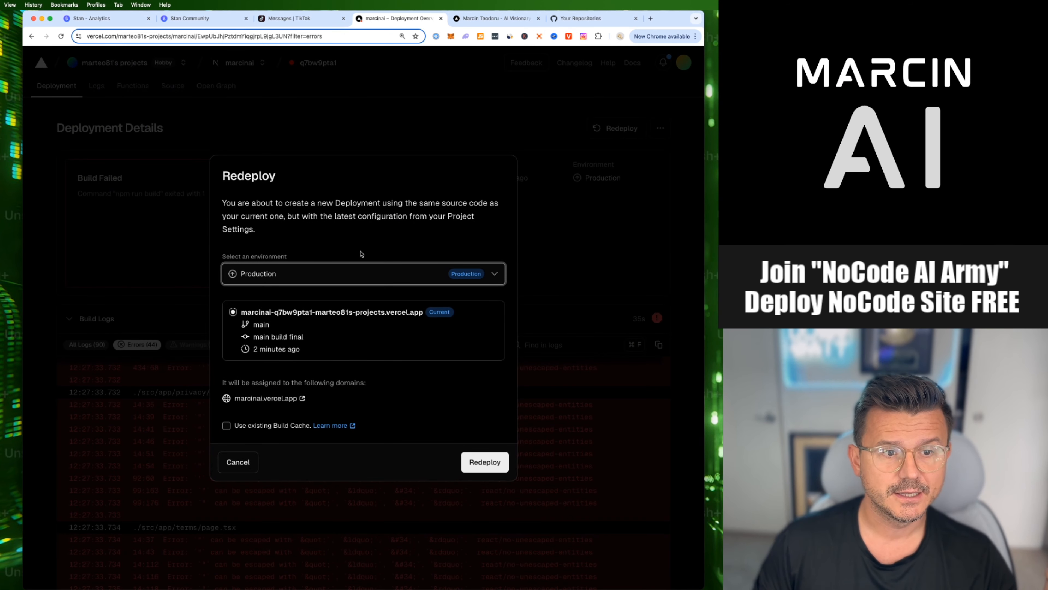
{"action": "left_click", "coordinate": [499, 277]}
{"action": "left_click", "coordinate": [401, 275]}
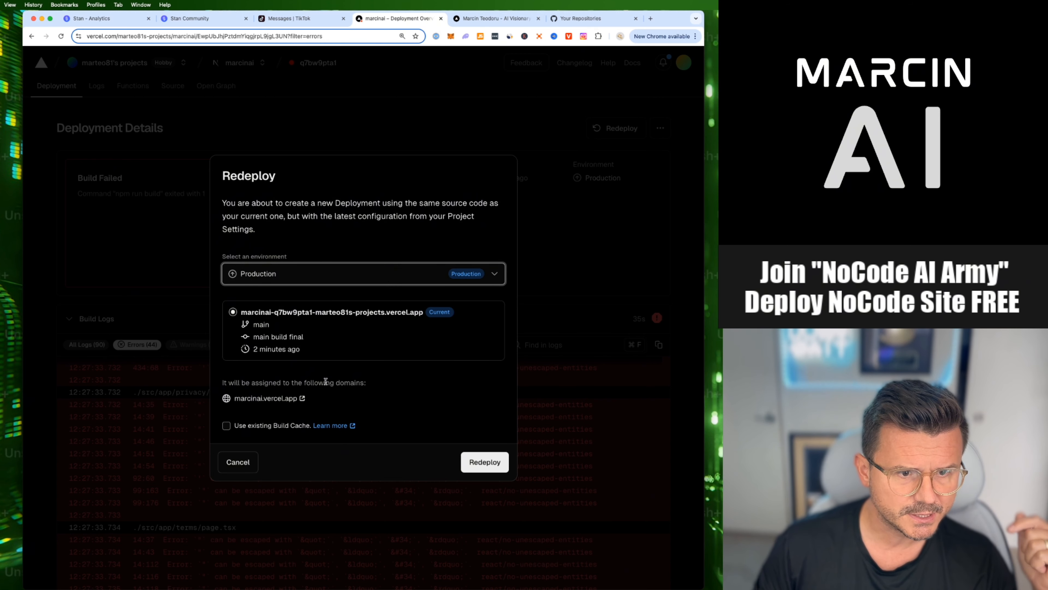
{"action": "left_click", "coordinate": [484, 461]}
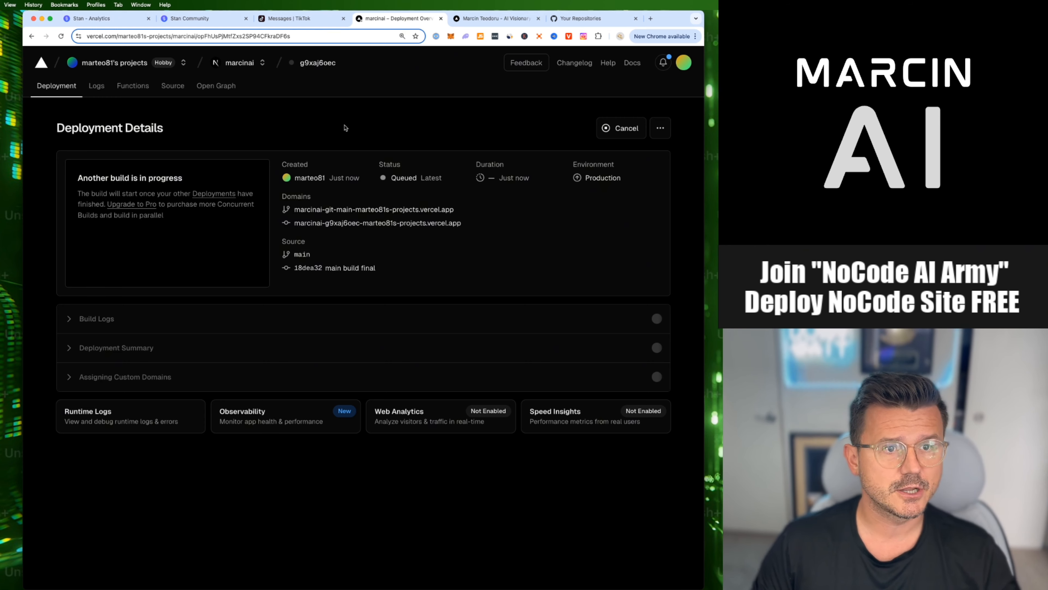
- Check the marcinai project's deployments list and examine the redeployment's build errors
{"action": "left_click", "coordinate": [245, 63]}
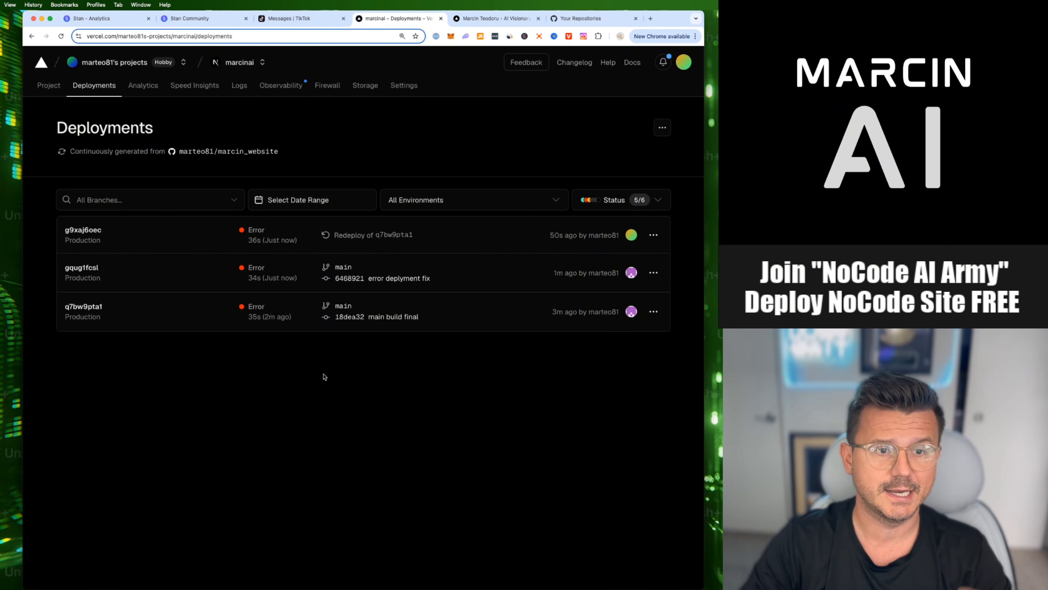
{"action": "left_click", "coordinate": [285, 240]}
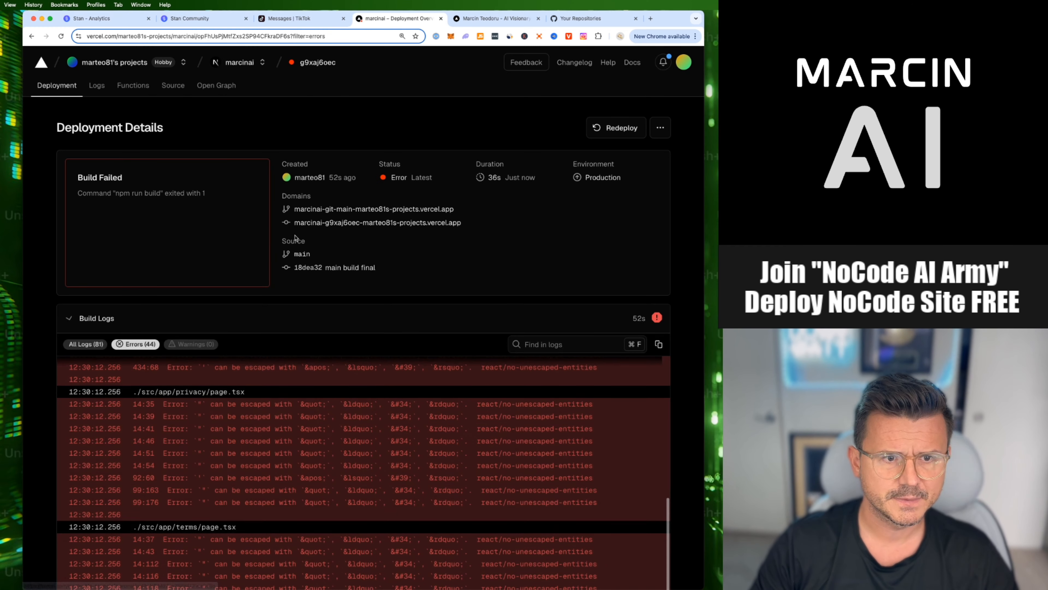
{"action": "scroll", "coordinate": [350, 298], "scroll_direction": "down", "scroll_amount": 1}
- Return to Cursor, accept all of the Composer agent's file changes and read its summary of the fixes
{"action": "key", "text": "super+Tab"}
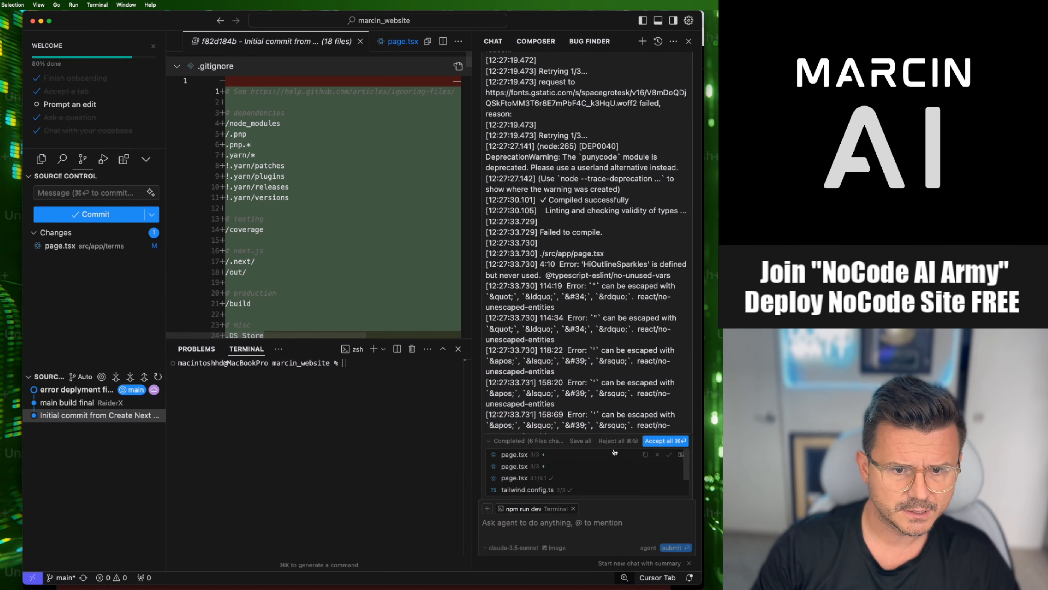
{"action": "left_click", "coordinate": [672, 441]}
{"action": "scroll", "coordinate": [559, 293], "scroll_direction": "down", "scroll_amount": 10}
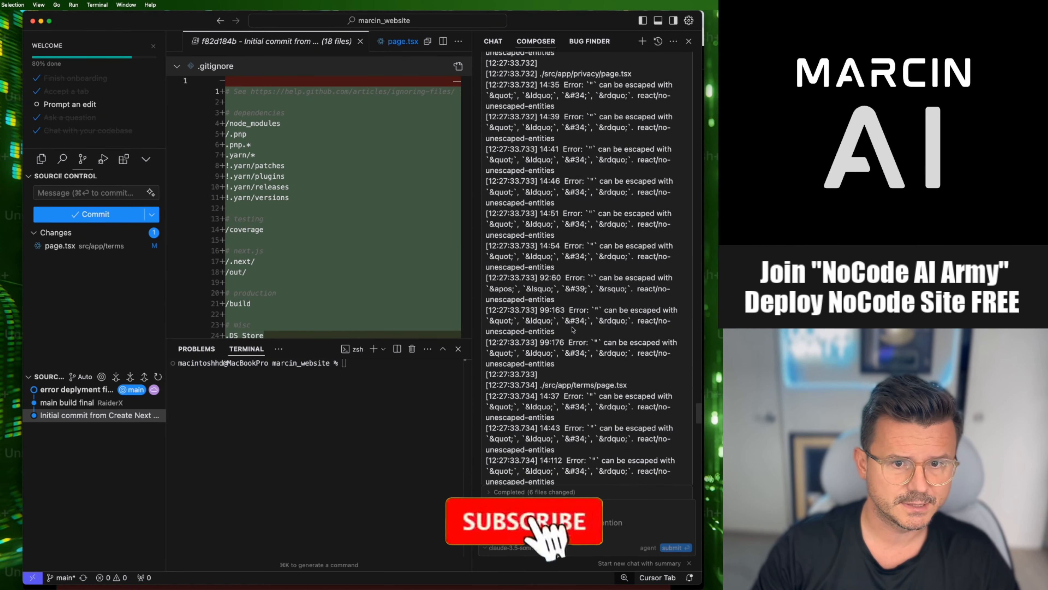
{"action": "scroll", "coordinate": [573, 329], "scroll_direction": "down", "scroll_amount": 10}
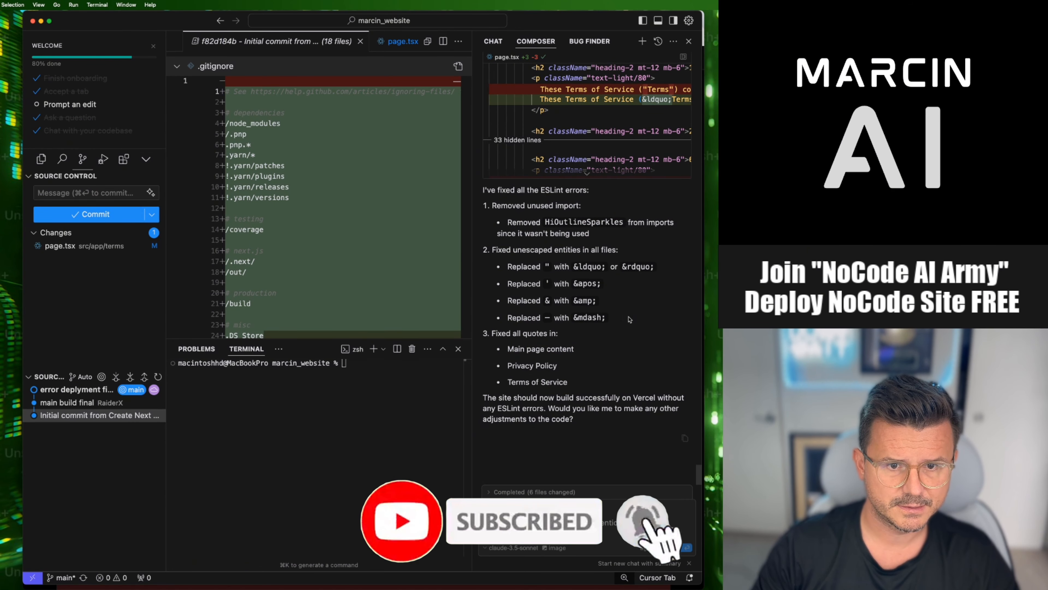
- Start a Commit & Push of the terms page change, choosing to always stage all changes directly
{"action": "left_click", "coordinate": [151, 215]}
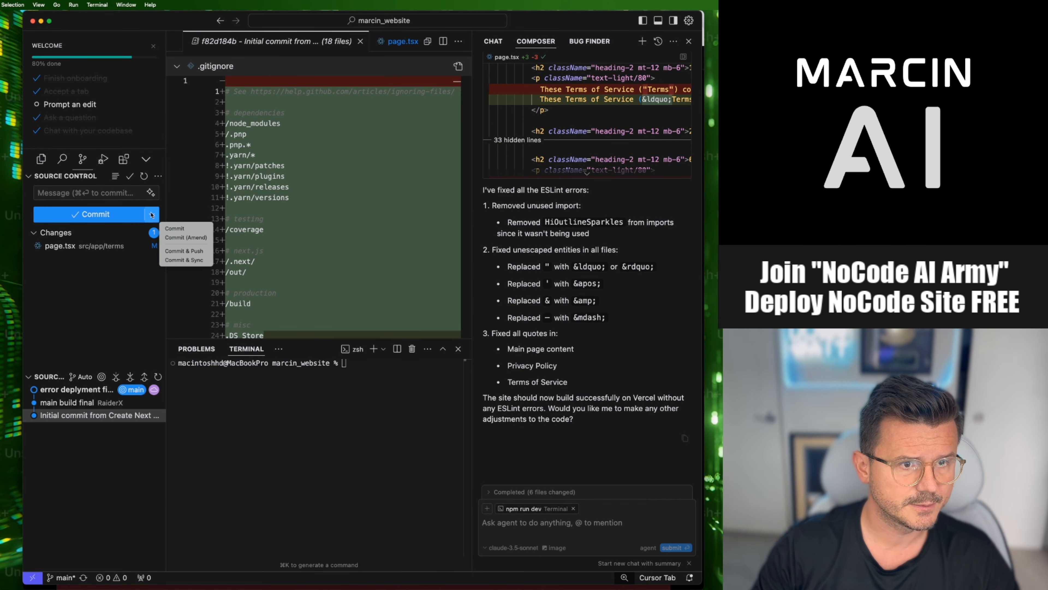
{"action": "left_click", "coordinate": [189, 258]}
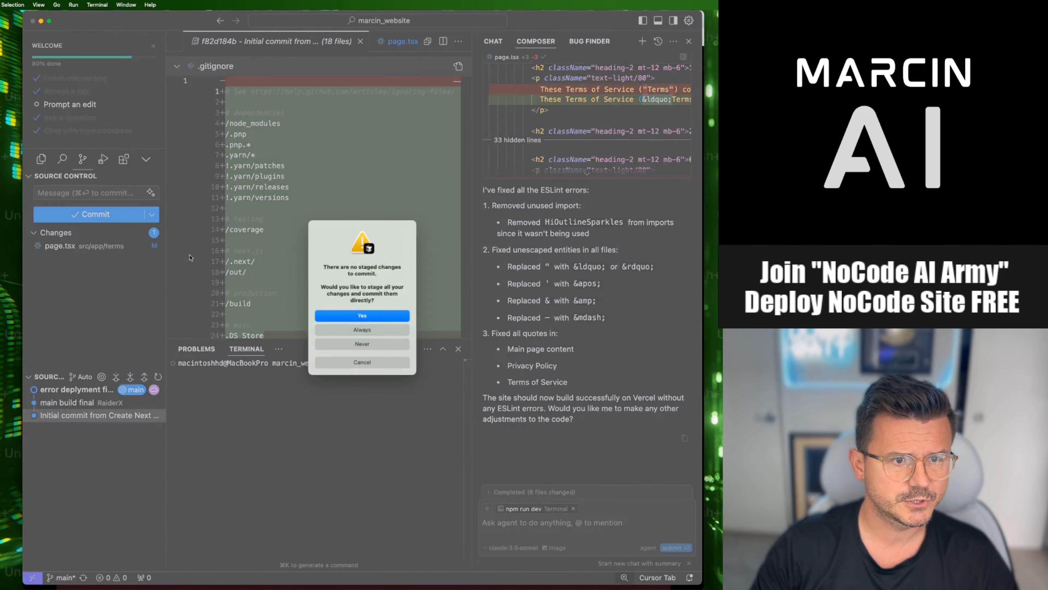
{"action": "left_click", "coordinate": [359, 332]}
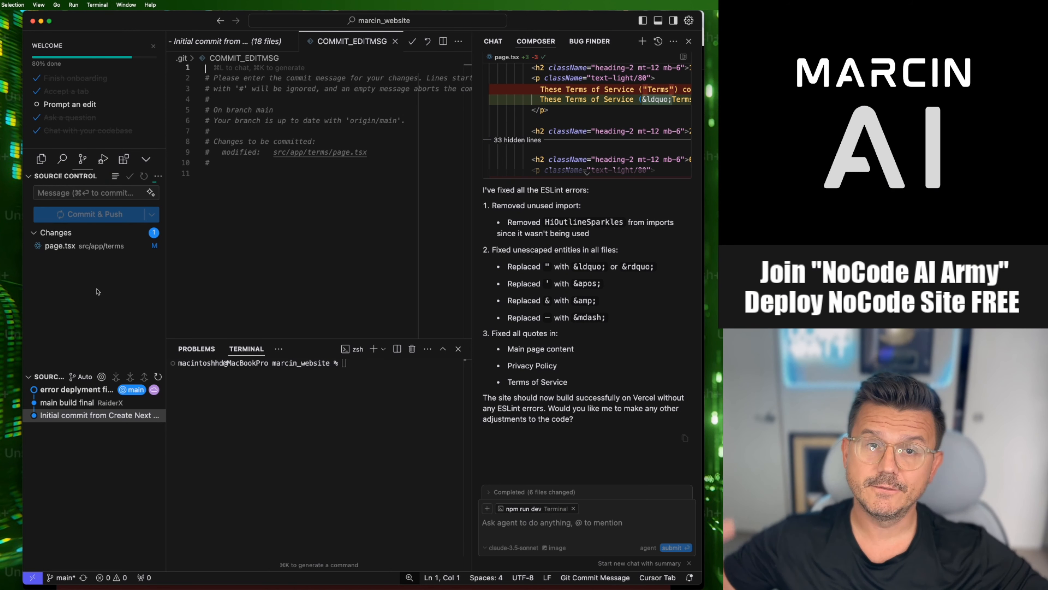
- Switch to Chrome to view the NoCode Ai Army community page, then return to Cursor
{"action": "key", "text": "super+Tab"}
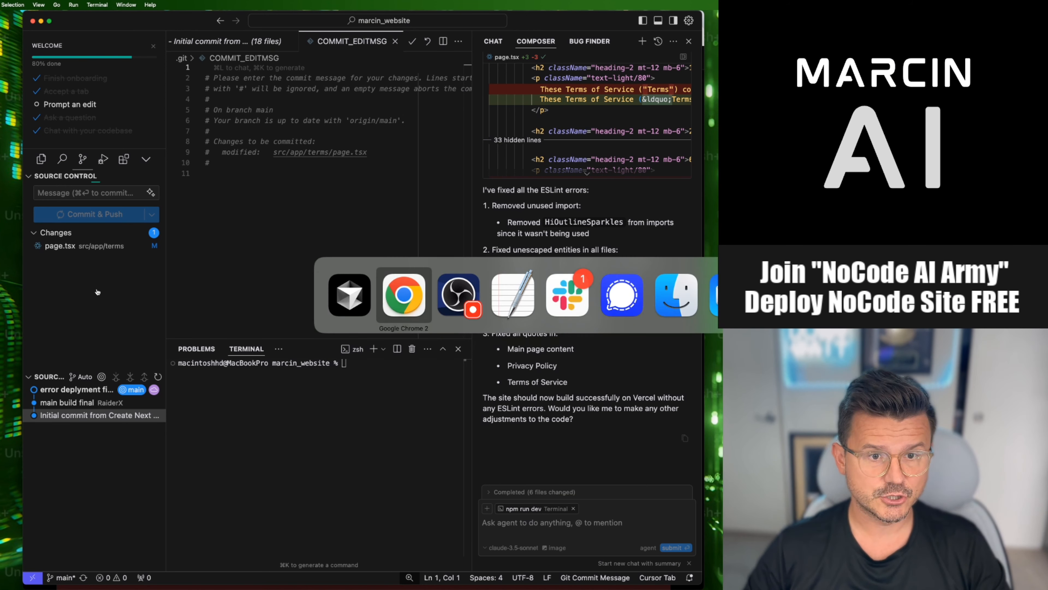
{"action": "left_click", "coordinate": [207, 20]}
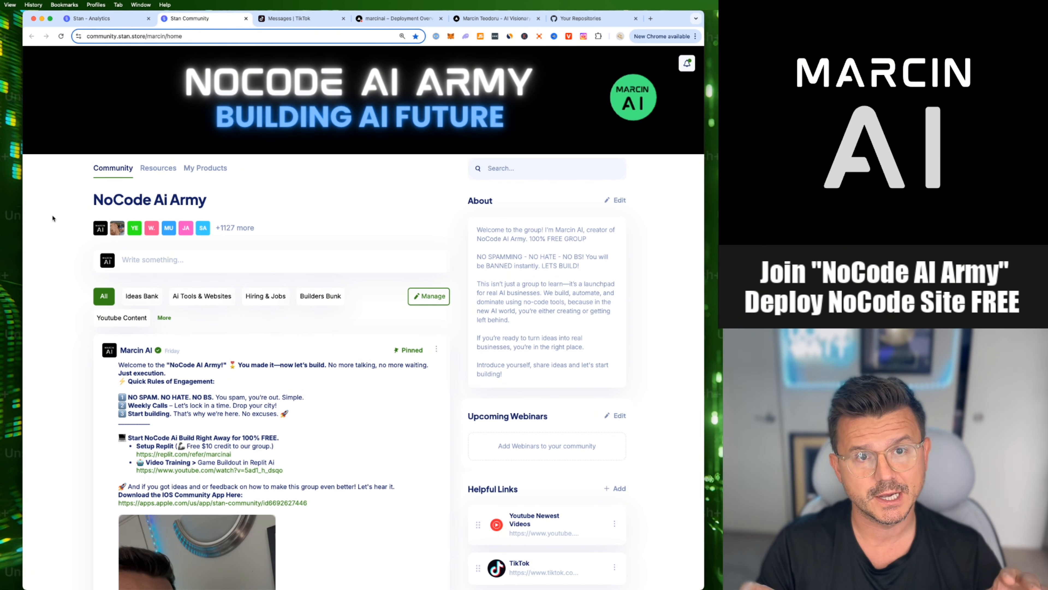
{"action": "key", "text": "super+Tab"}
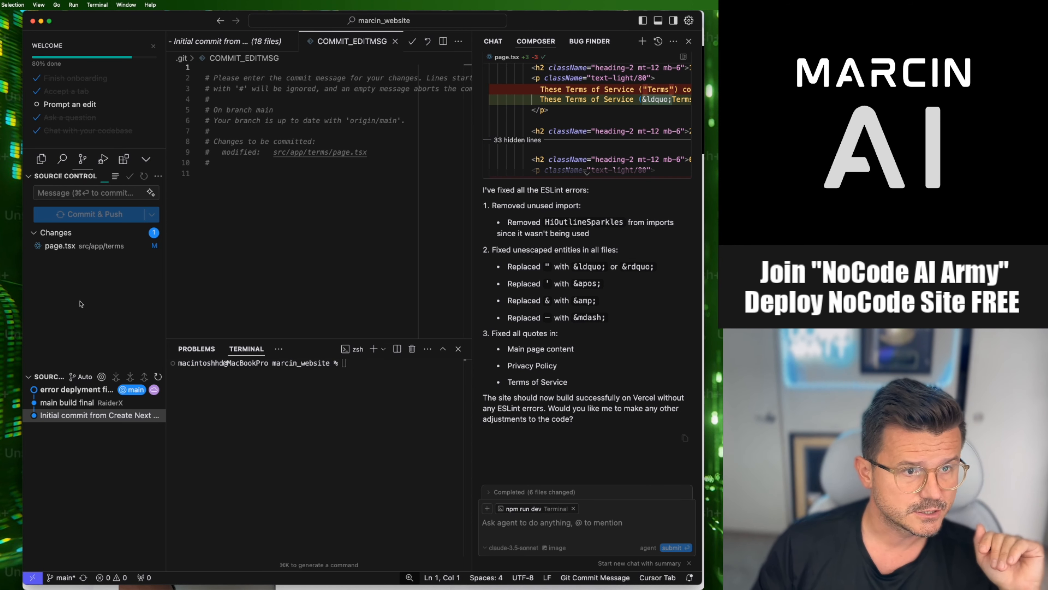
{"action": "key", "text": "super+Tab"}
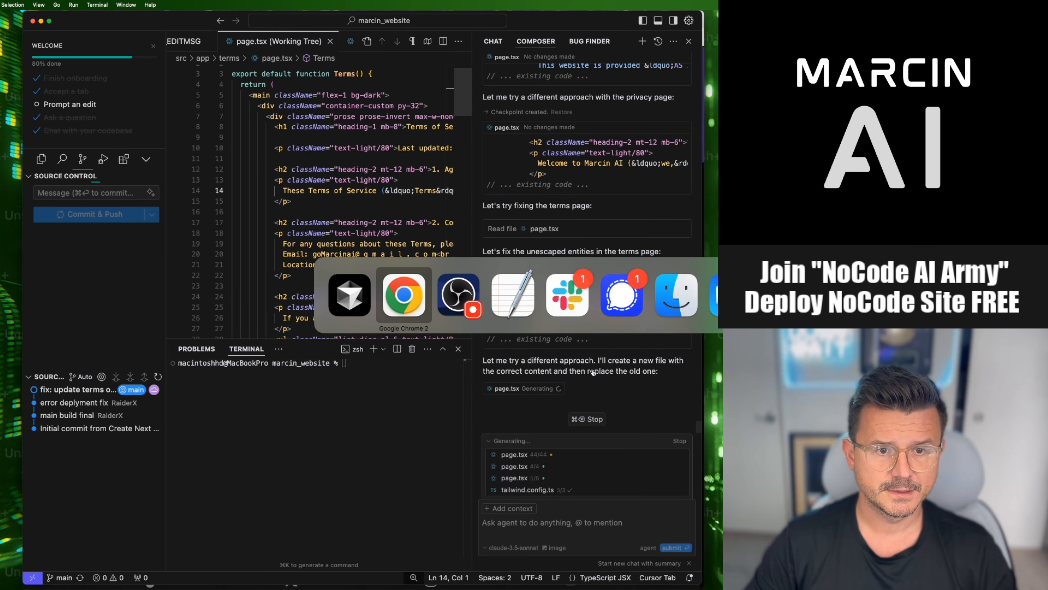
{"action": "key", "text": "super+Tab"}
{"action": "key", "text": "super+Tab"}
{"action": "key", "text": "super+Tab"}
{"action": "key", "text": "super+Tab"}
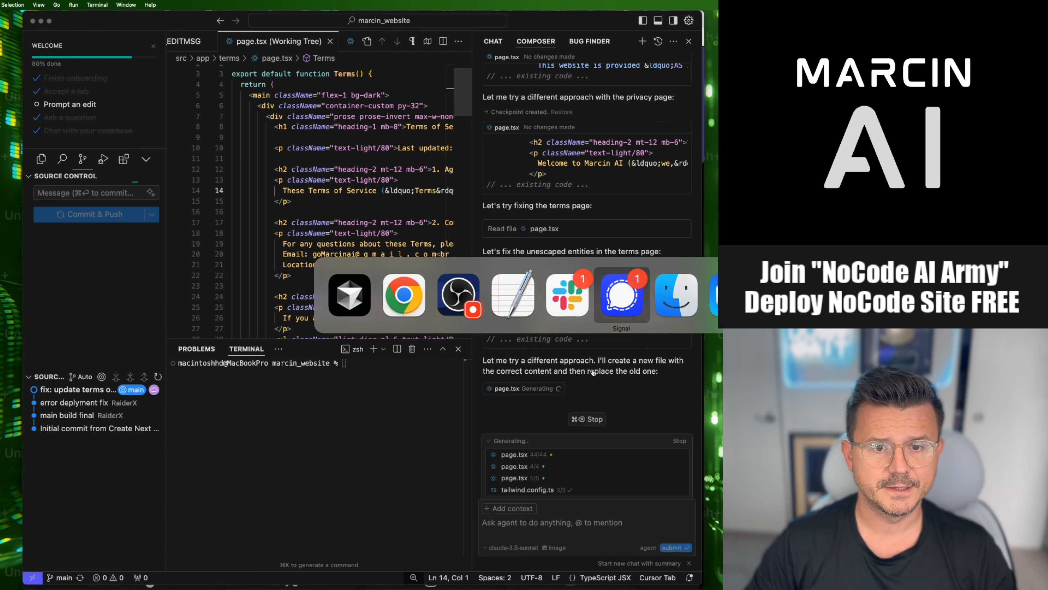
{"action": "key", "text": "super+Tab"}
{"action": "key", "text": "super+Tab"}
{"action": "key", "text": "super+Tab"}
{"action": "key", "text": "super+Tab"}
{"action": "key", "text": "super+Tab"}
{"action": "key", "text": "super+Tab"}
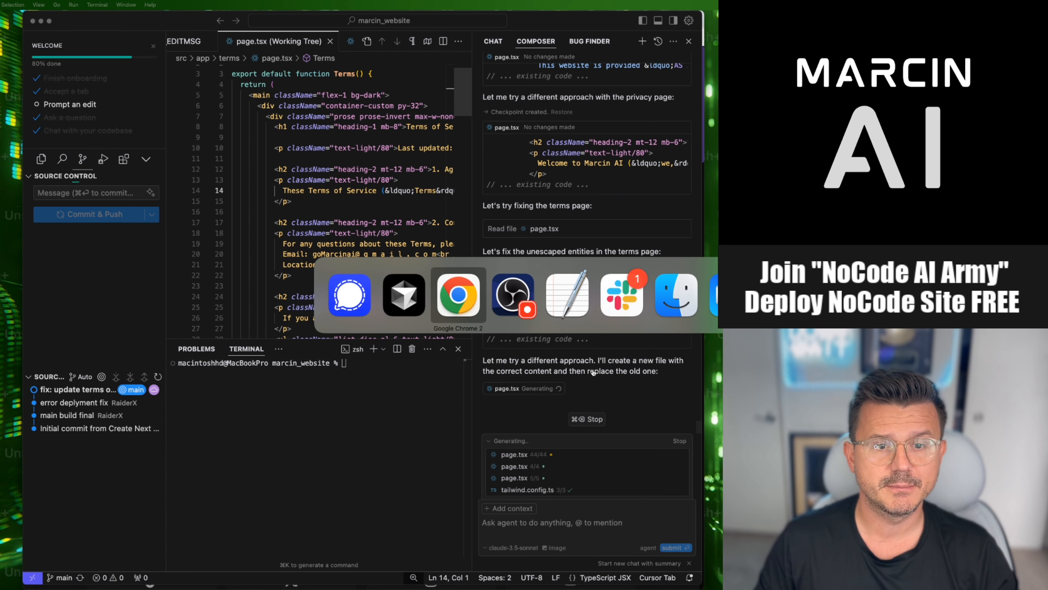
{"action": "key", "text": "shift+super+Tab"}
{"action": "key", "text": "super+Tab"}
{"action": "key", "text": "shift+super+Tab"}
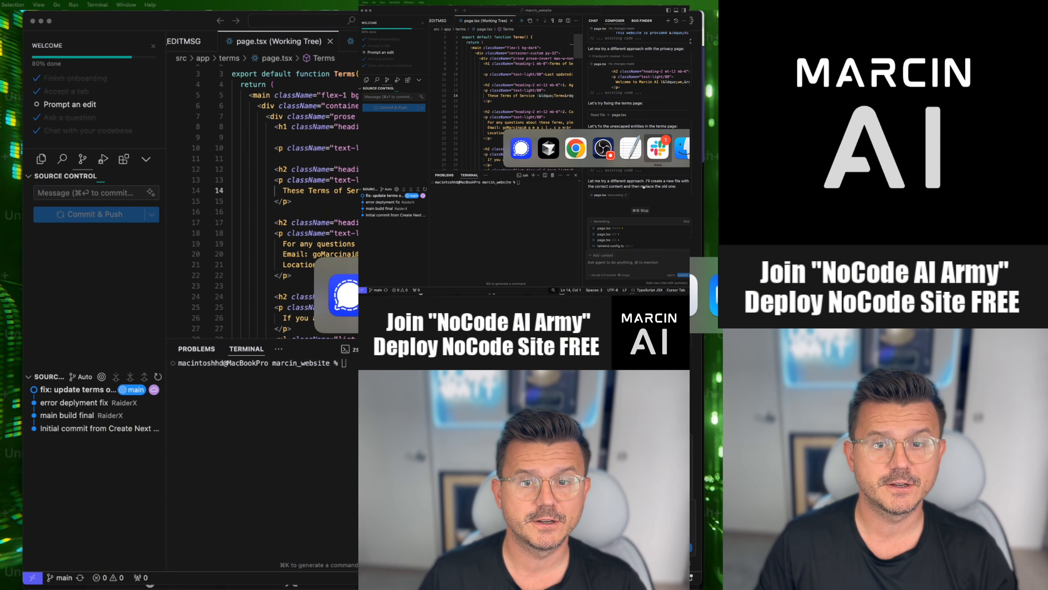